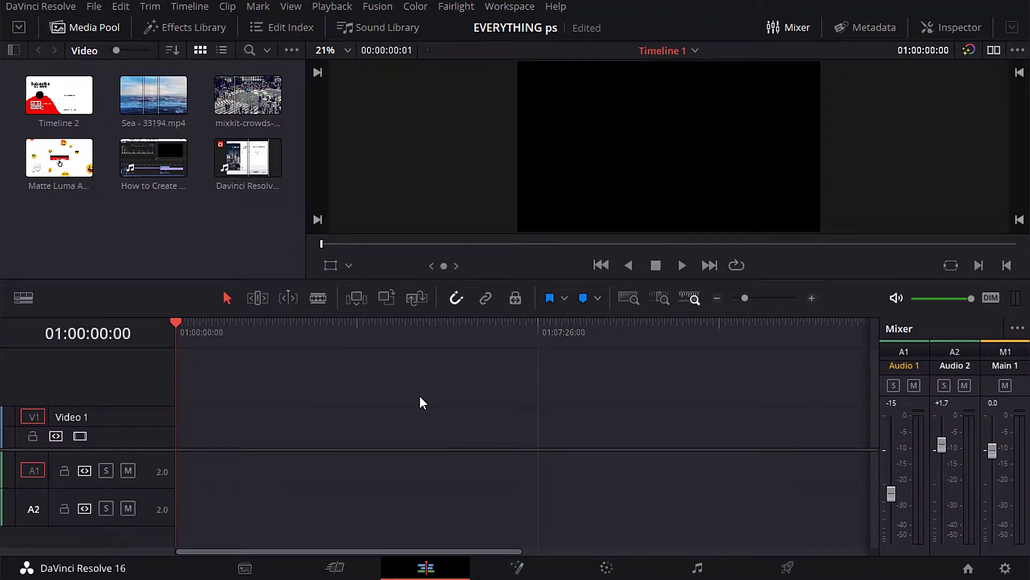
Add the Sea clip to Video 1 and park the playhead at 01:00:45:02
left_click(147, 93)
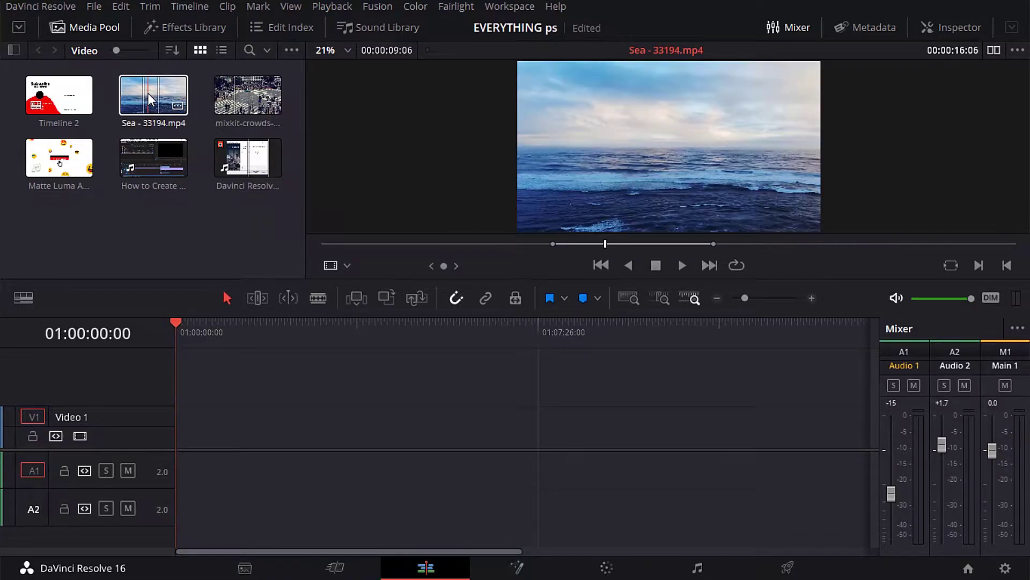
left_click_drag(147, 92, 210, 437)
left_click(811, 298)
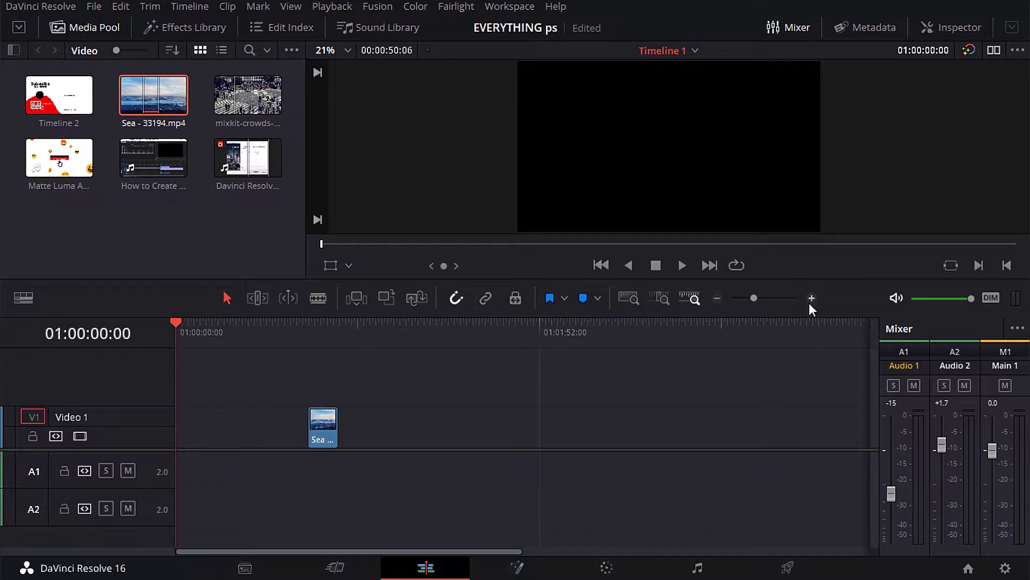
left_click(322, 317)
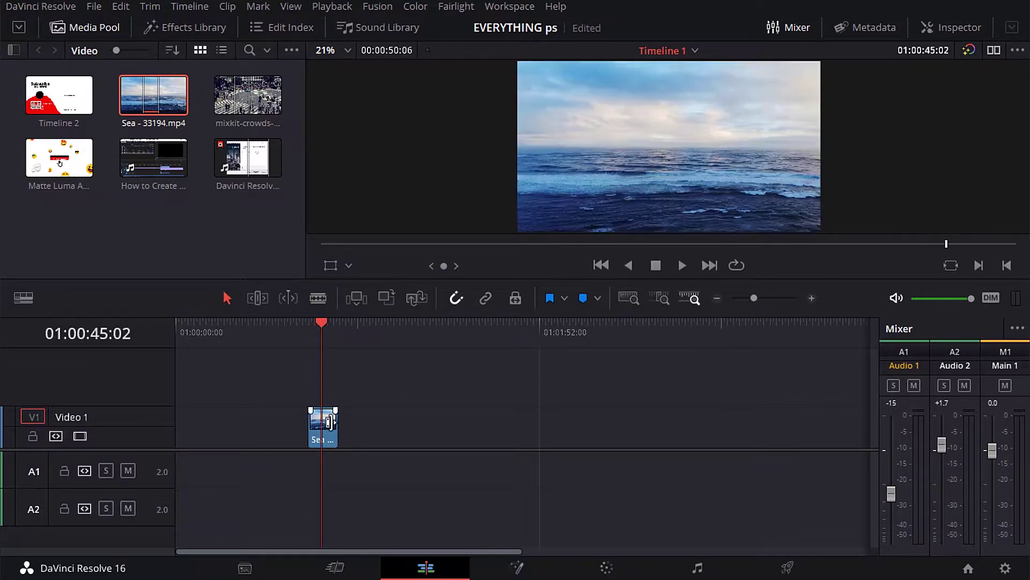
key("q")
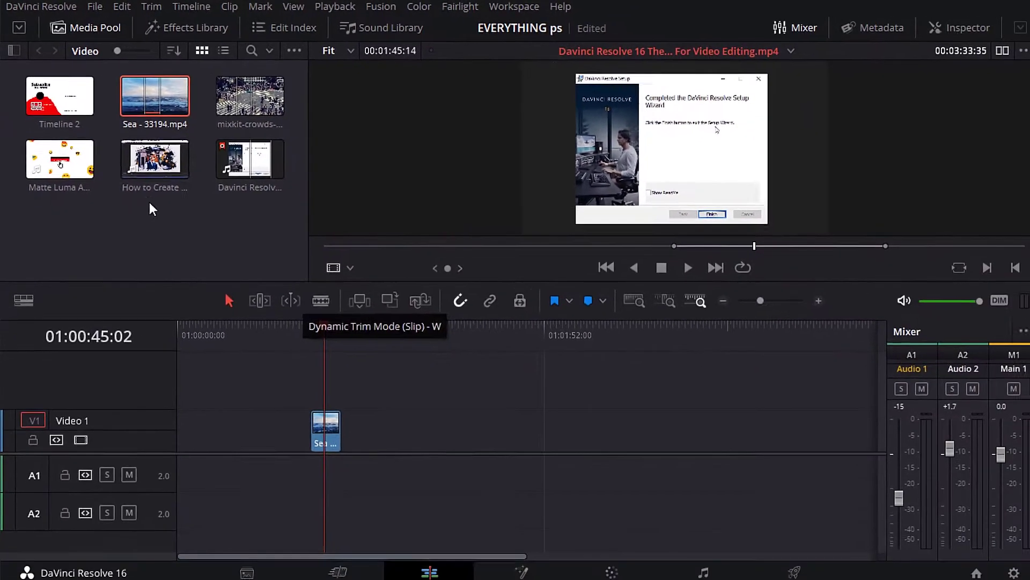
Insert the Davinci Resolve 16 clip at the playhead, then overwrite copies at 01:01:44:14 and the timeline end
left_click(242, 278)
left_click(358, 296)
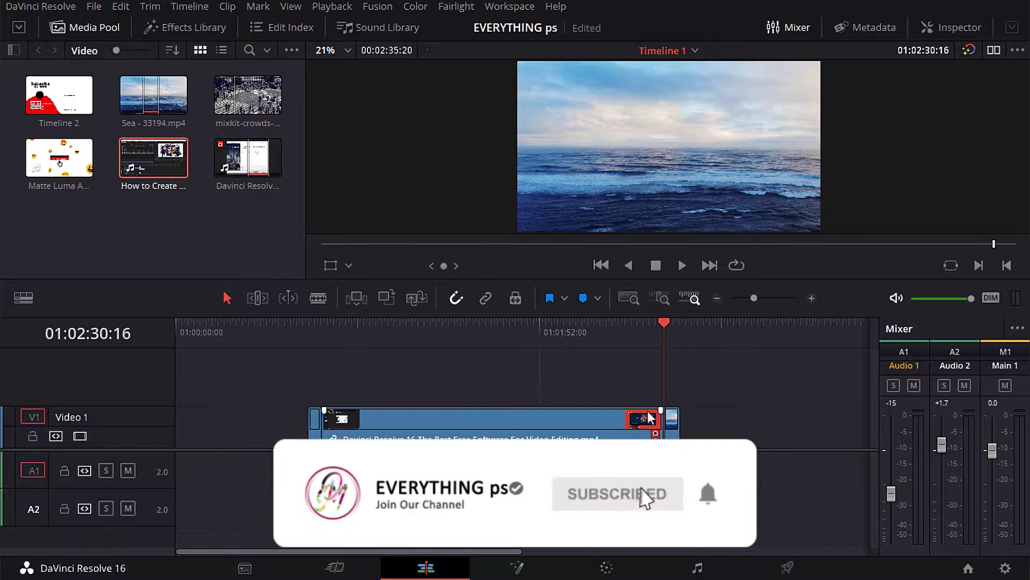
left_click(679, 323)
left_click(514, 324)
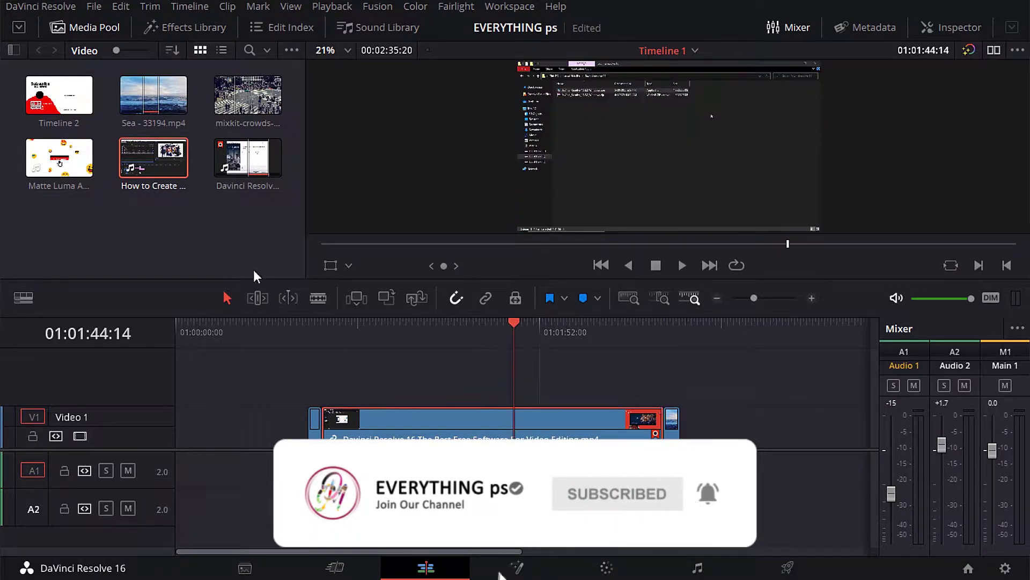
key("q")
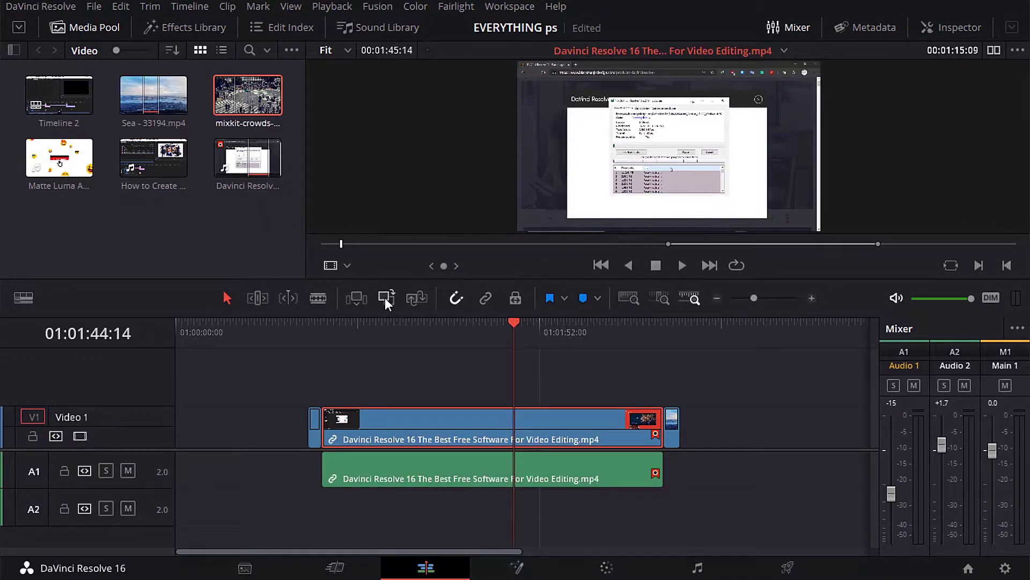
left_click(384, 297)
left_click_drag(478, 549, 398, 530)
left_click(386, 298)
Delete the second Davinci clip, replace the clip at 01:02:35:18 with mixkit crowds, and select all clips
left_click_drag(539, 373, 612, 505)
key("Delete")
left_click(259, 330)
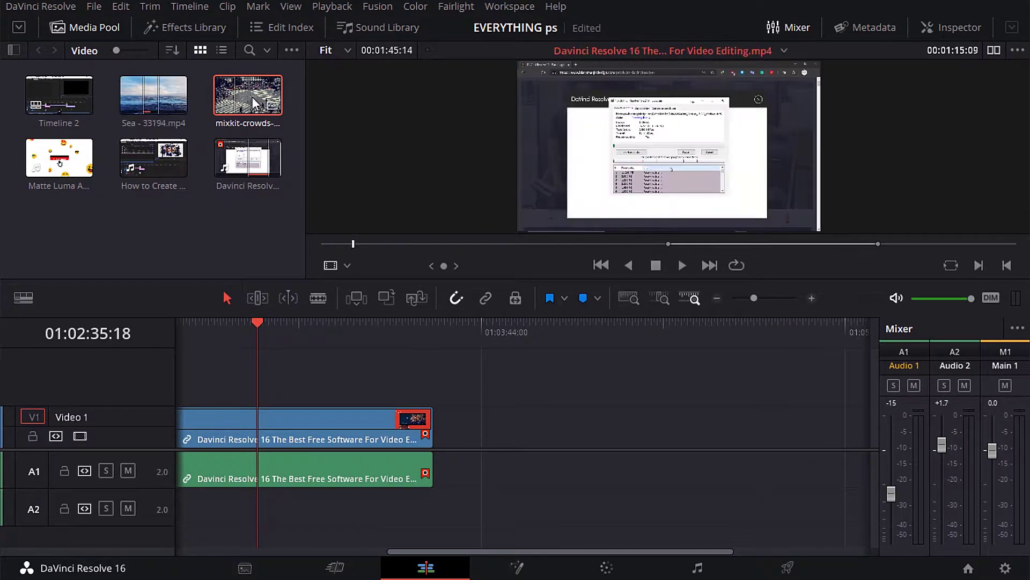
left_click(418, 299)
left_click_drag(504, 552, 364, 550)
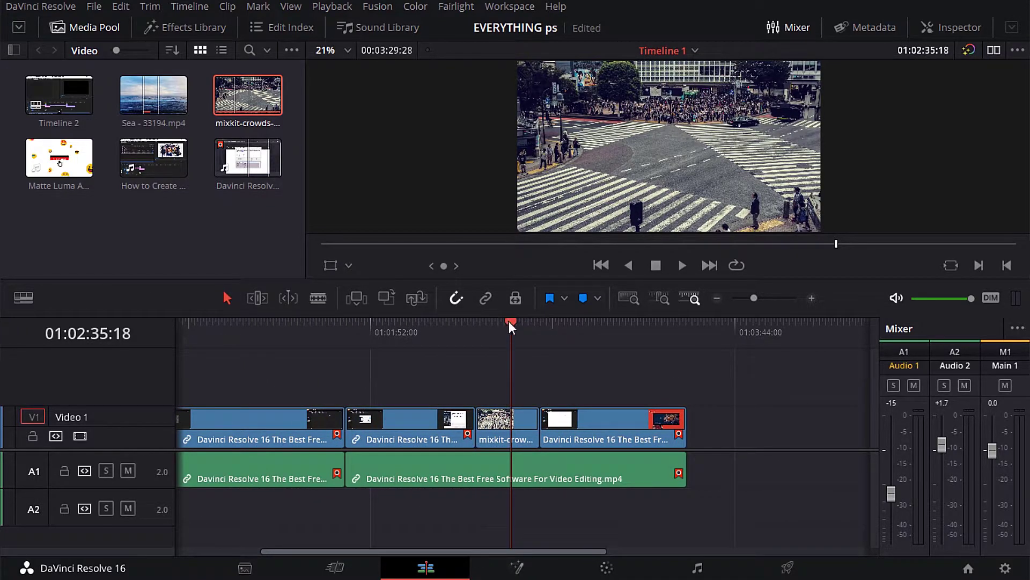
left_click(243, 324)
left_click_drag(456, 549, 784, 498)
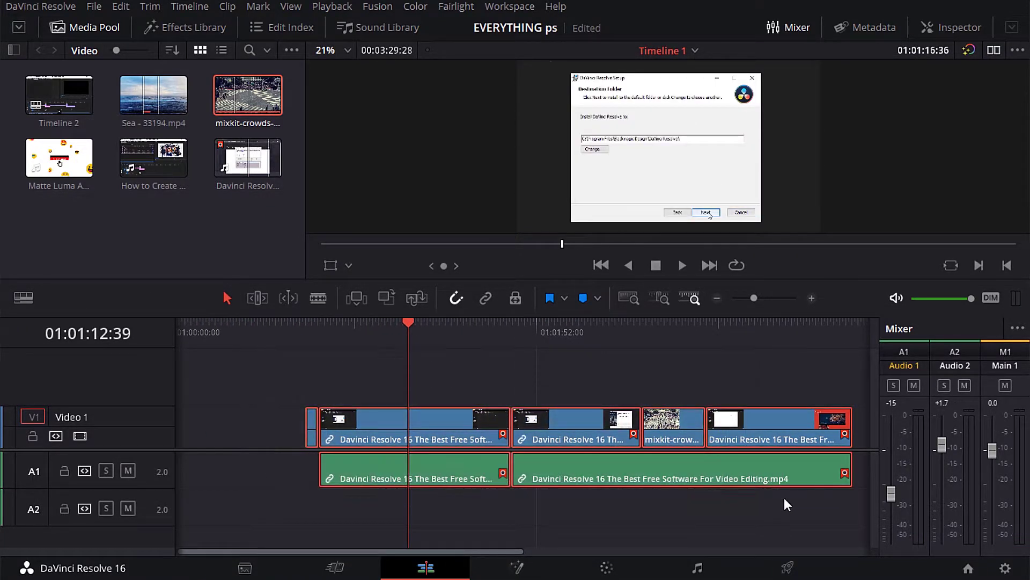
Delete all timeline clips and load the Sea clip into the side-by-side source viewer
key("Delete")
left_click(997, 52)
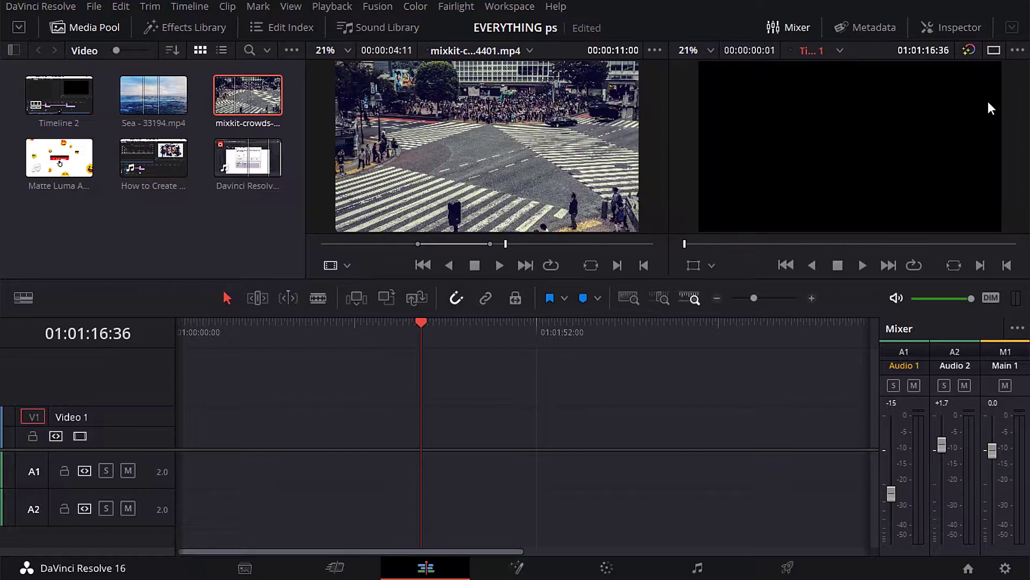
left_click(155, 89)
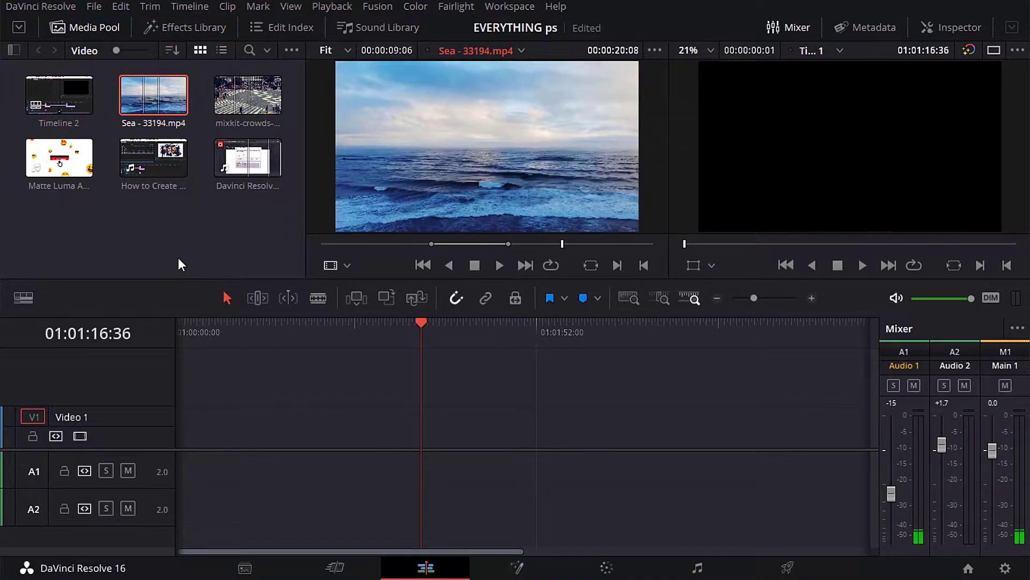
Append the Sea clip through the edit overlay, then delete the clips from Video 1
left_click_drag(253, 100, 934, 71)
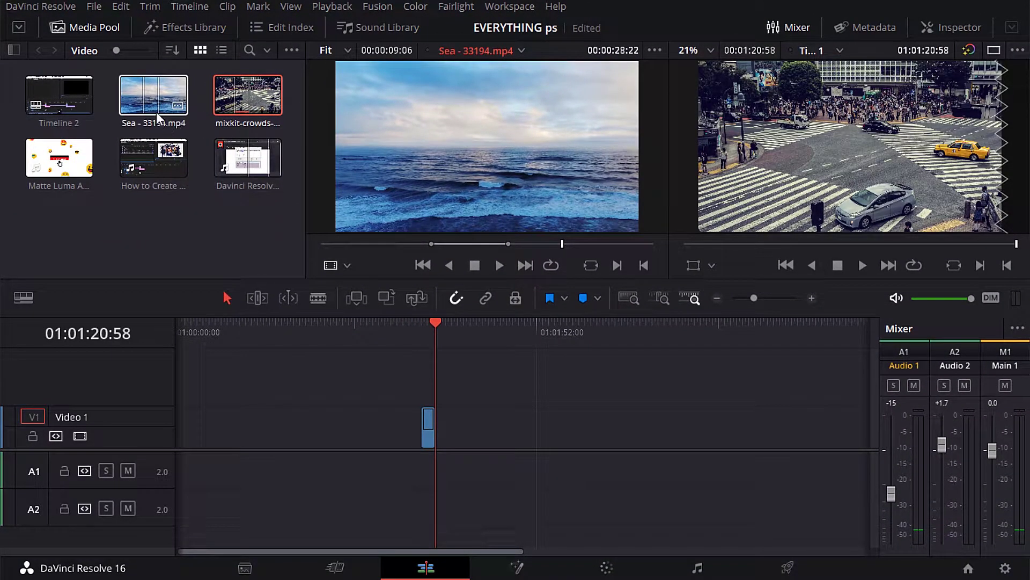
left_click_drag(157, 117, 918, 101)
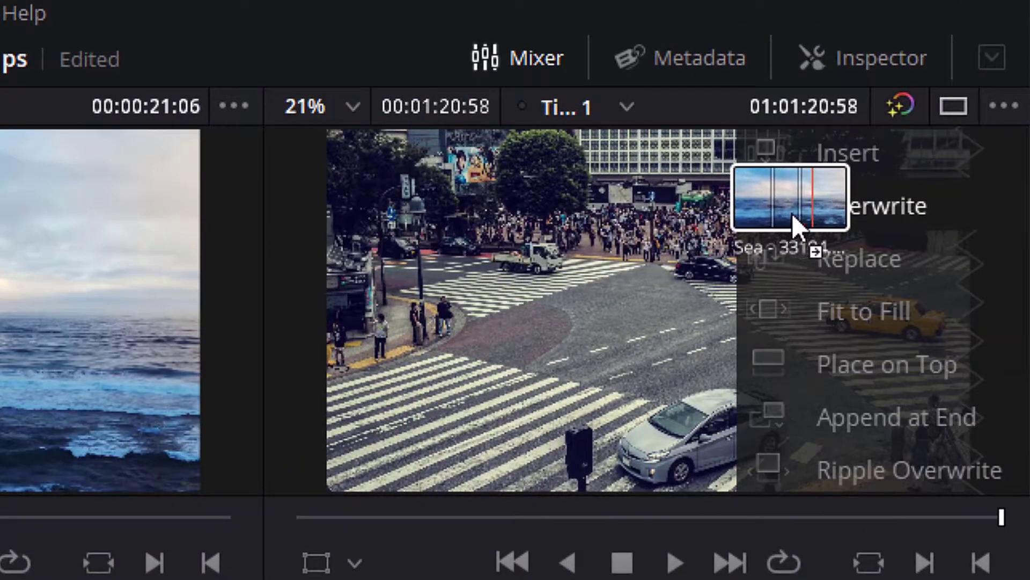
left_click_drag(792, 214, 768, 260)
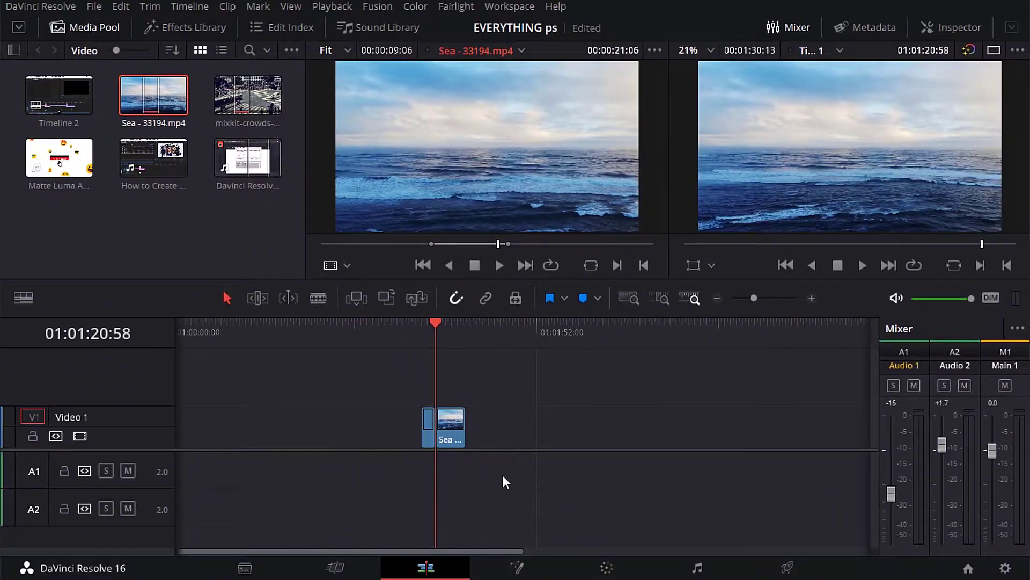
left_click_drag(474, 551, 473, 550)
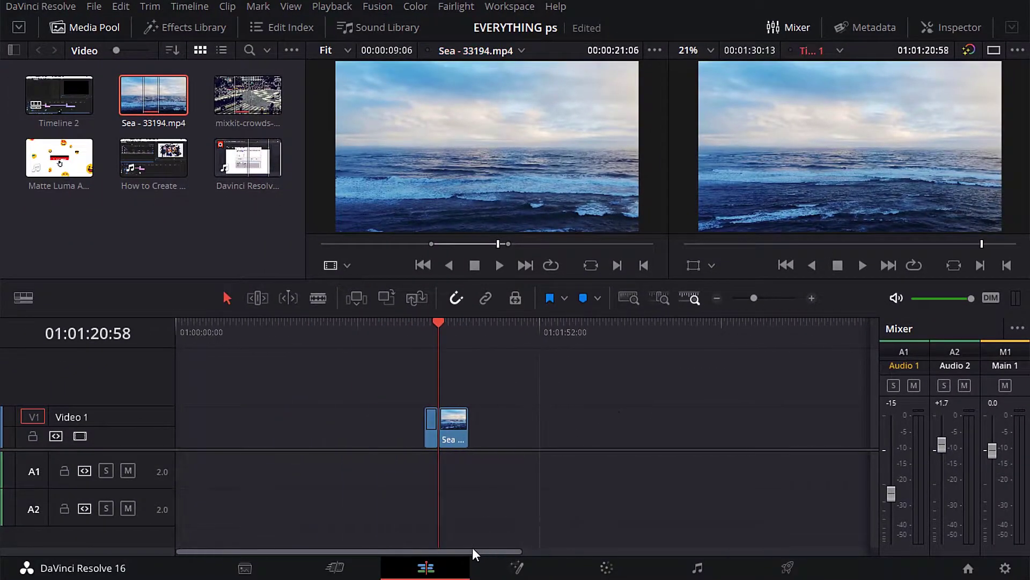
key("Delete")
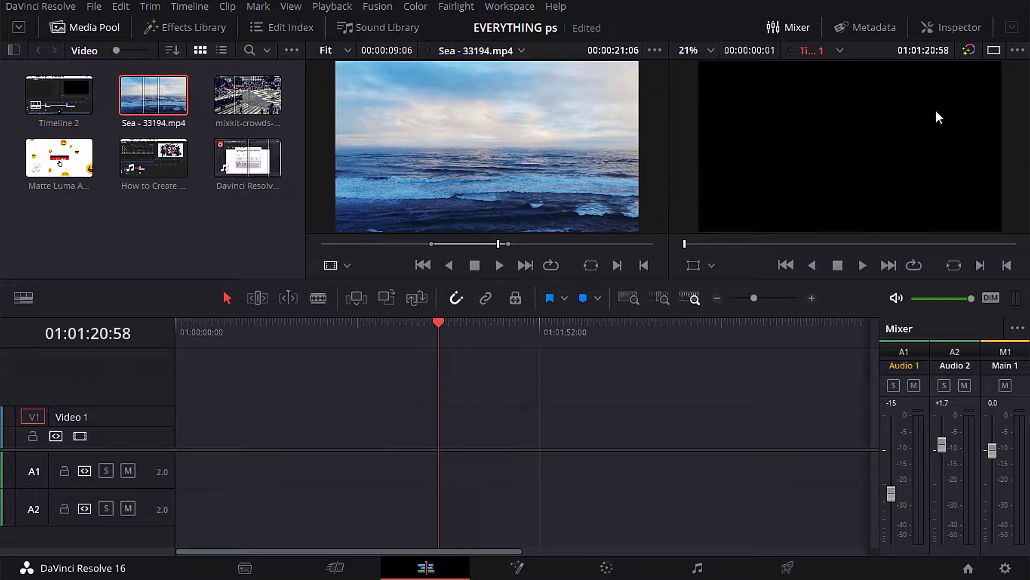
In single viewer mode, place the Davinci Resolve clip on Video 1 and Audio 1 with filmstrip display
key("ctrl+shift+w")
left_click_drag(247, 157, 309, 437)
left_click(24, 298)
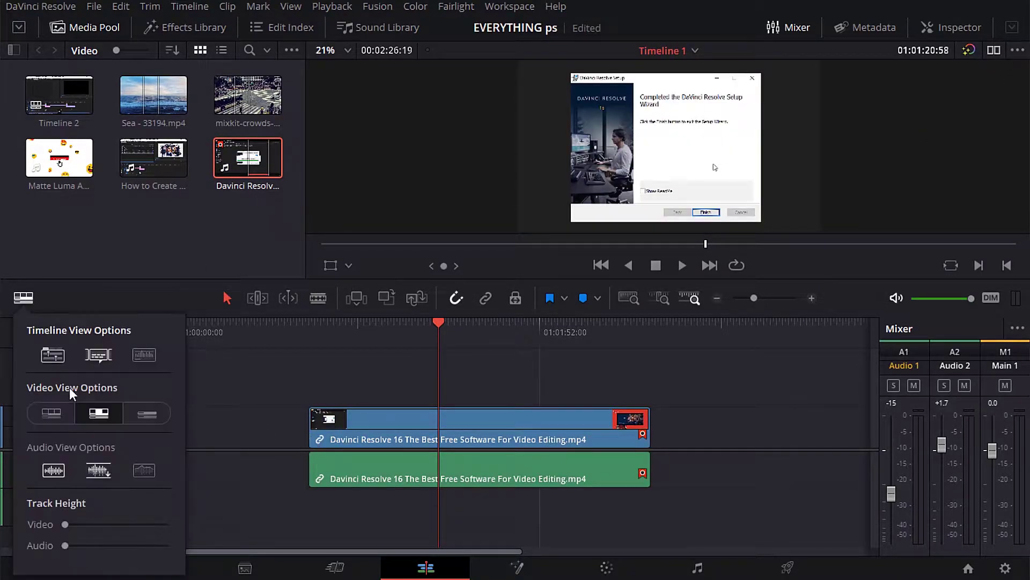
left_click(59, 413)
Blade the clip at 01:00:51:46 and about 01:02:00, delete both end pieces, and shift the middle left
left_click_drag(346, 368, 382, 527)
left_click(319, 298)
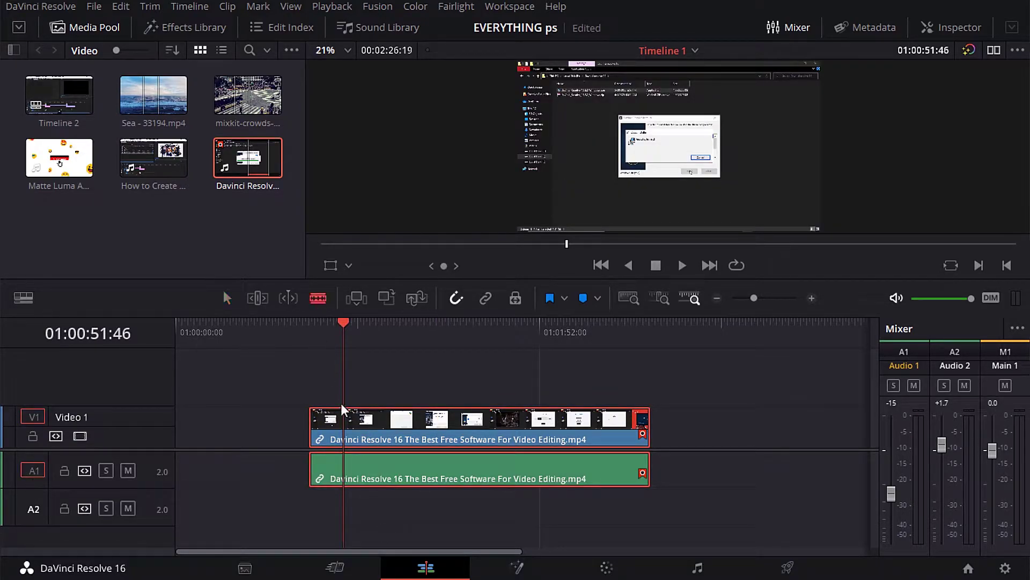
left_click(344, 424)
left_click(541, 427)
left_click(541, 473)
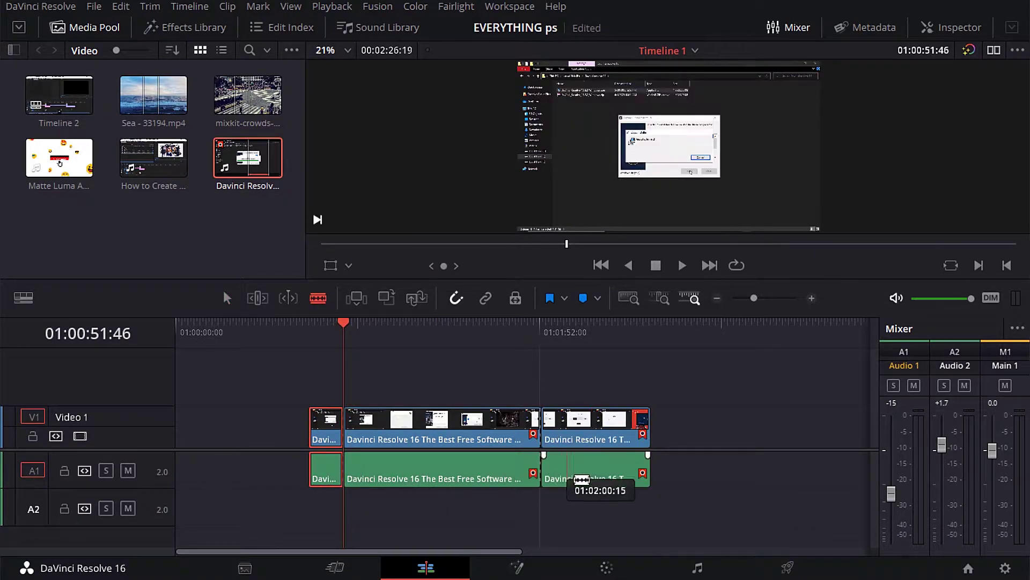
left_click(226, 298)
left_click_drag(682, 393, 634, 505)
key("Delete")
left_click_drag(266, 384, 326, 491)
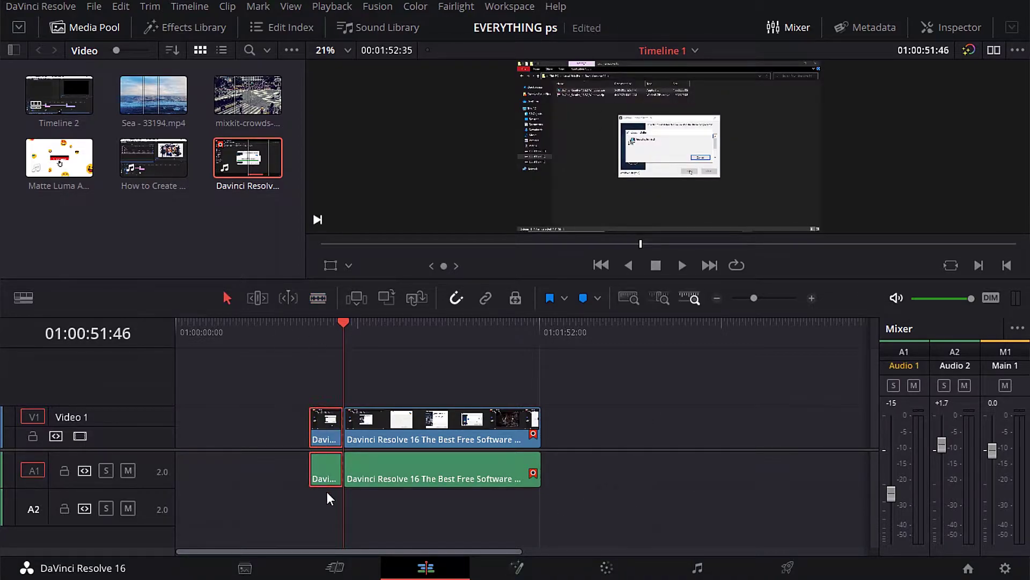
key("Delete")
left_click(811, 298)
left_click_drag(673, 427, 442, 438)
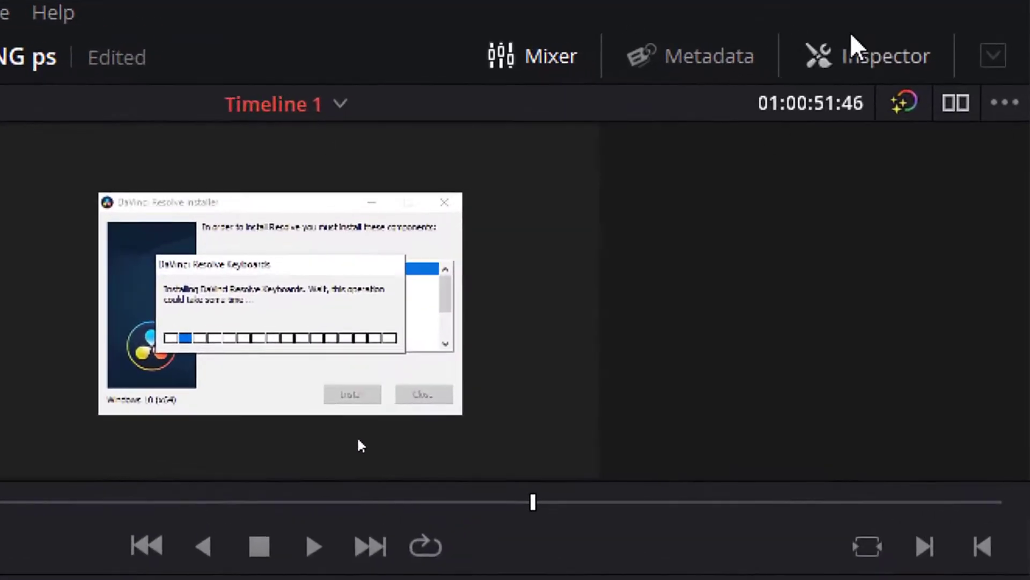
Show the Inspector and place the Sea clip on a new Video 2 track
left_click(875, 58)
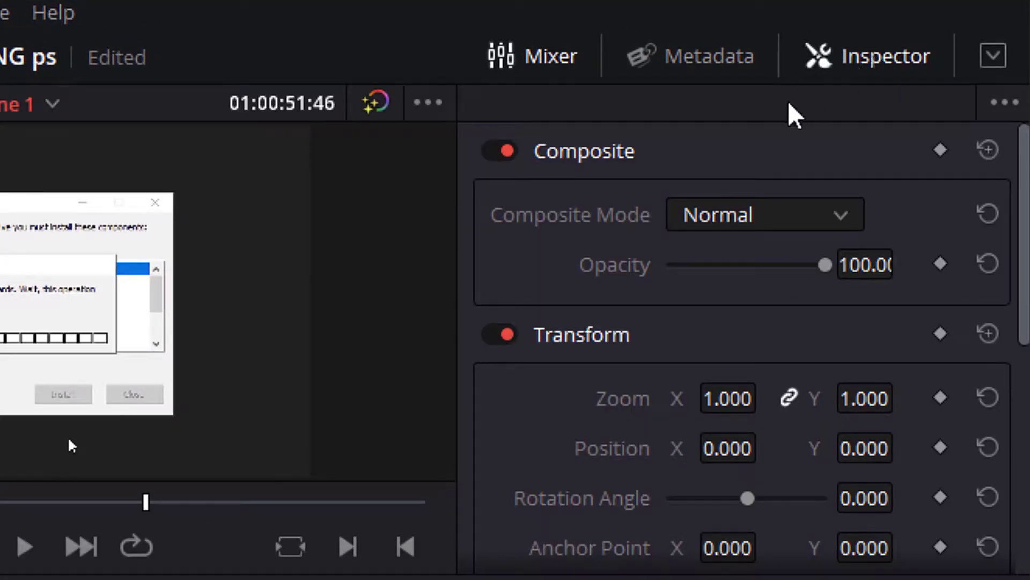
scroll(629, 322, "down", 5)
scroll(629, 324, "up", 5)
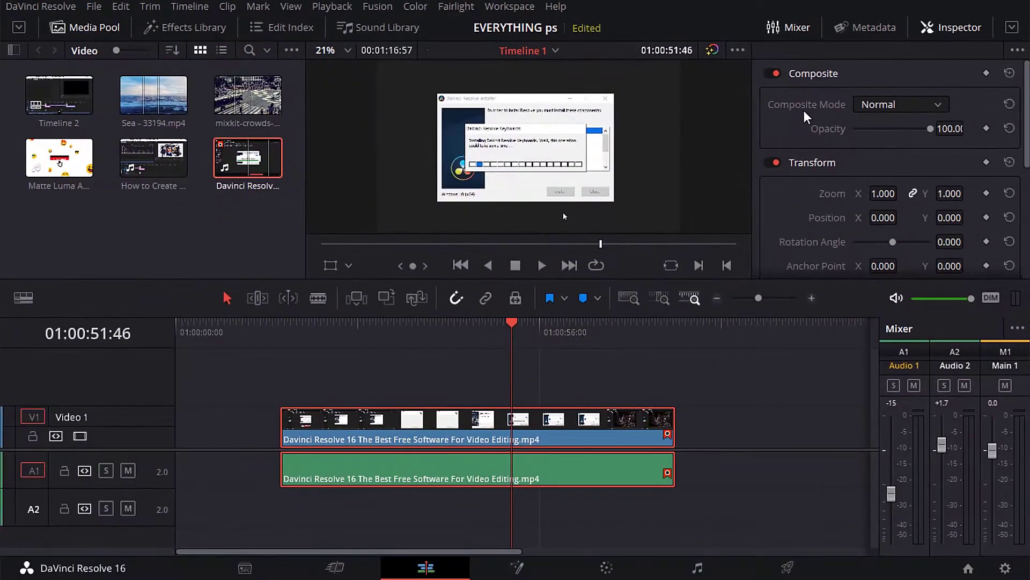
left_click_drag(155, 96, 489, 399)
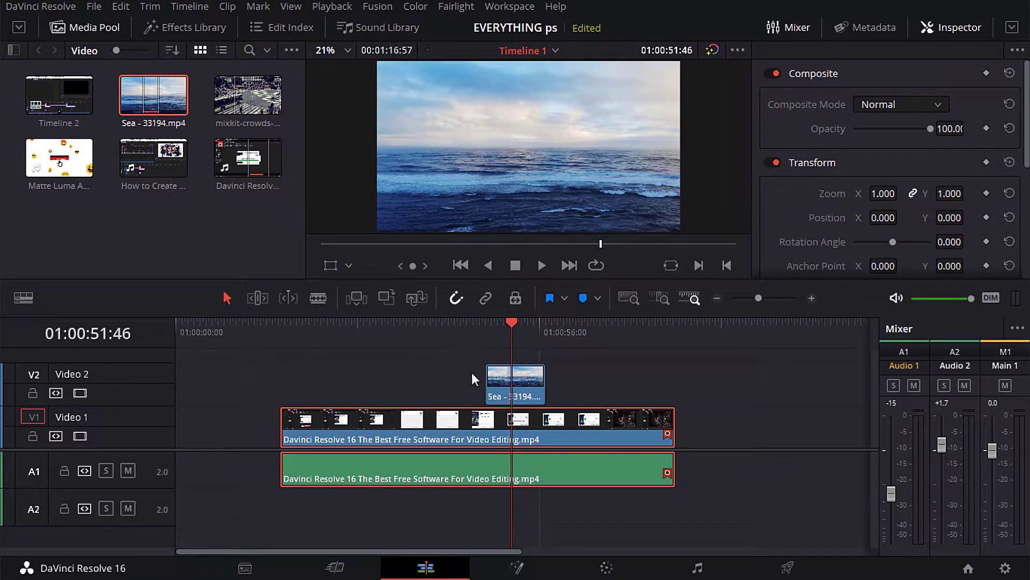
Cut the Video 1 clip at about 01:00:45 and 01:01:02:54, deleting the pieces on either side
left_click_drag(511, 321, 472, 321)
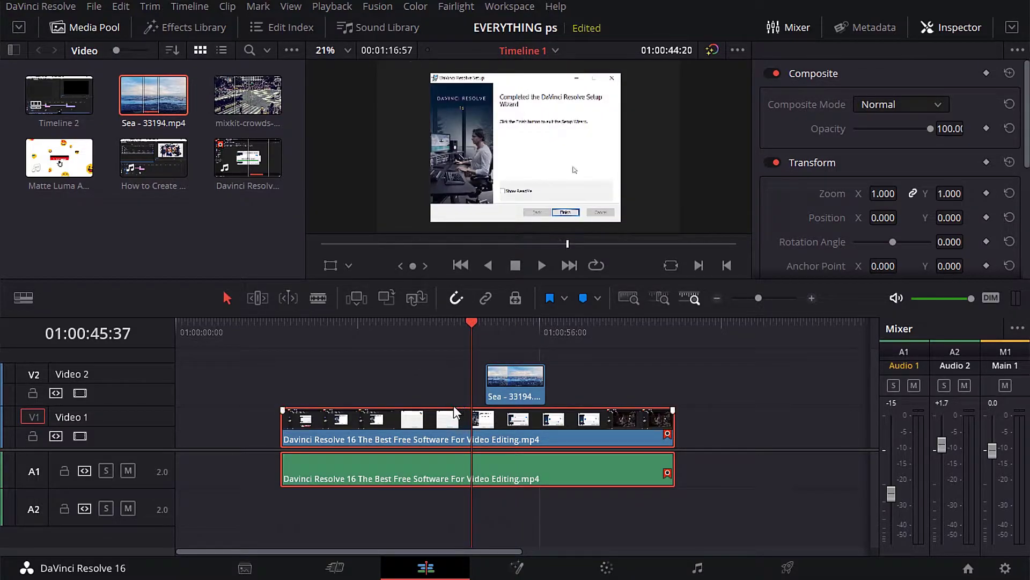
key("ctrl+b")
left_click(584, 322)
left_click_drag(609, 371, 633, 509)
key("ctrl+b")
left_click_drag(727, 377, 671, 500)
key("Delete")
left_click_drag(267, 380, 374, 515)
key("Delete")
Zoom the timeline to 01:00:53:13 and select the Sea clip on Video 2
left_click(811, 298)
left_click(397, 322)
left_click(811, 298)
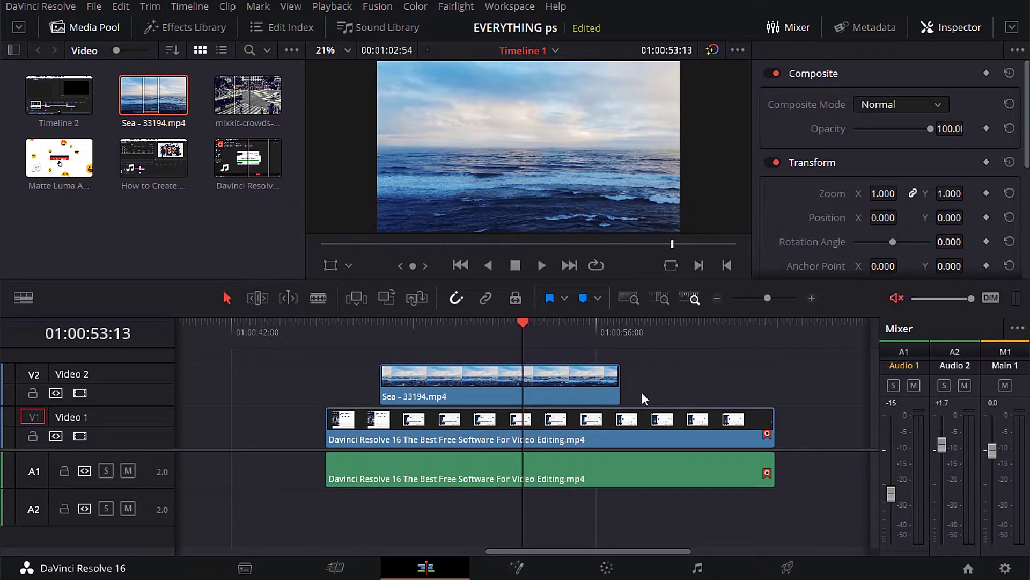
left_click(559, 391)
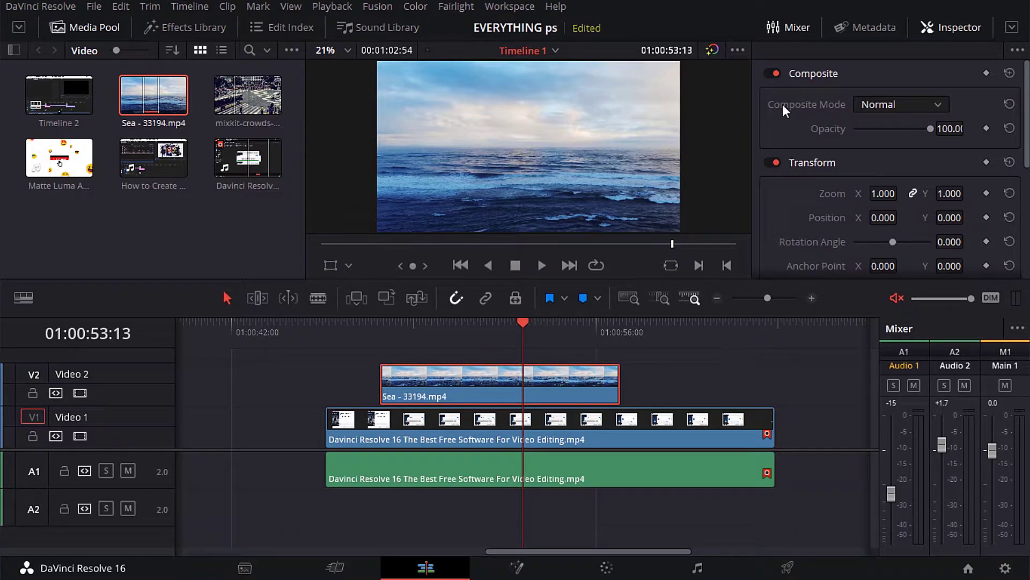
Try the Screen composite mode on the Sea clip, then switch it to Add
left_click(937, 102)
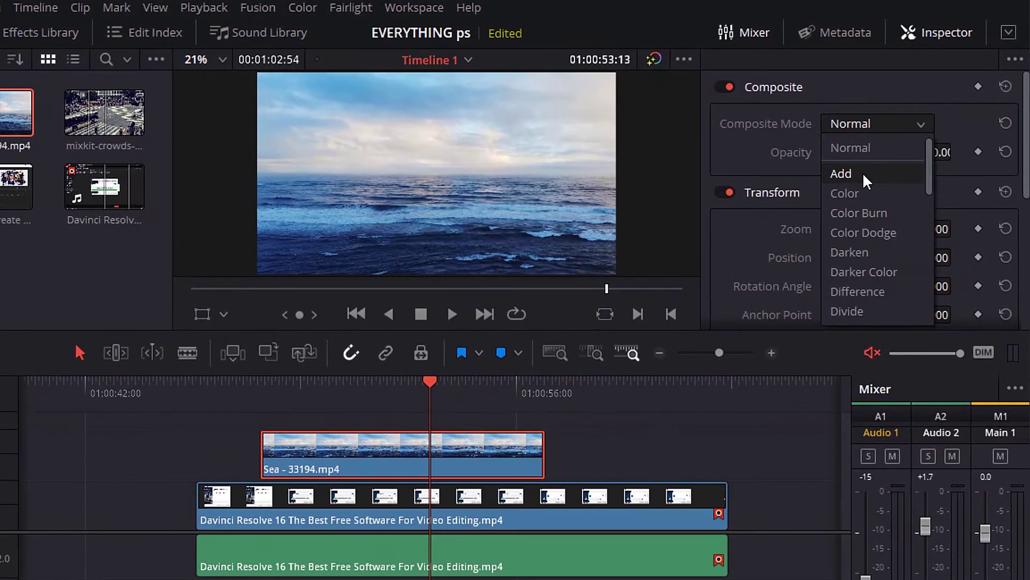
scroll(848, 298, "down", 6)
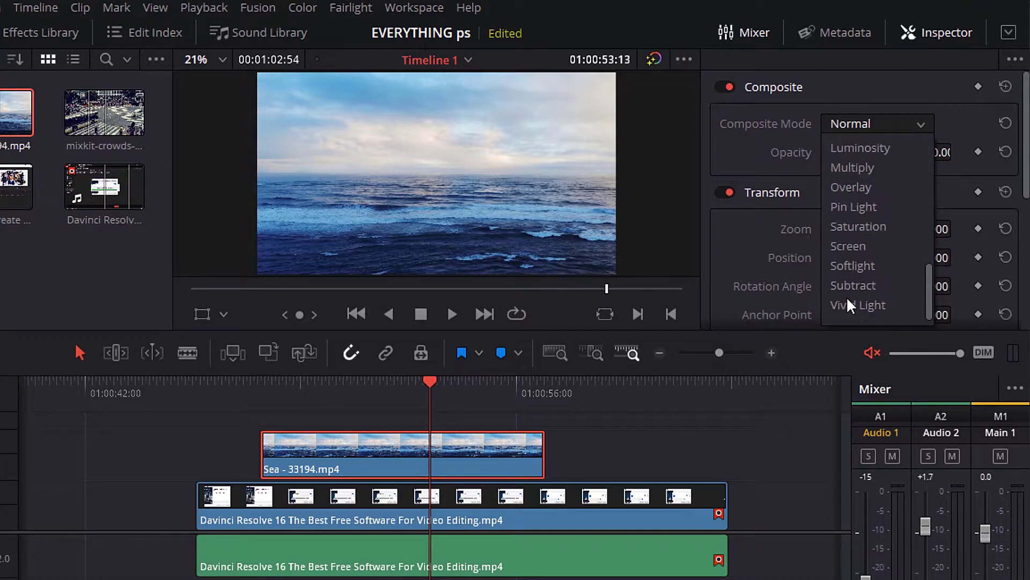
left_click(849, 247)
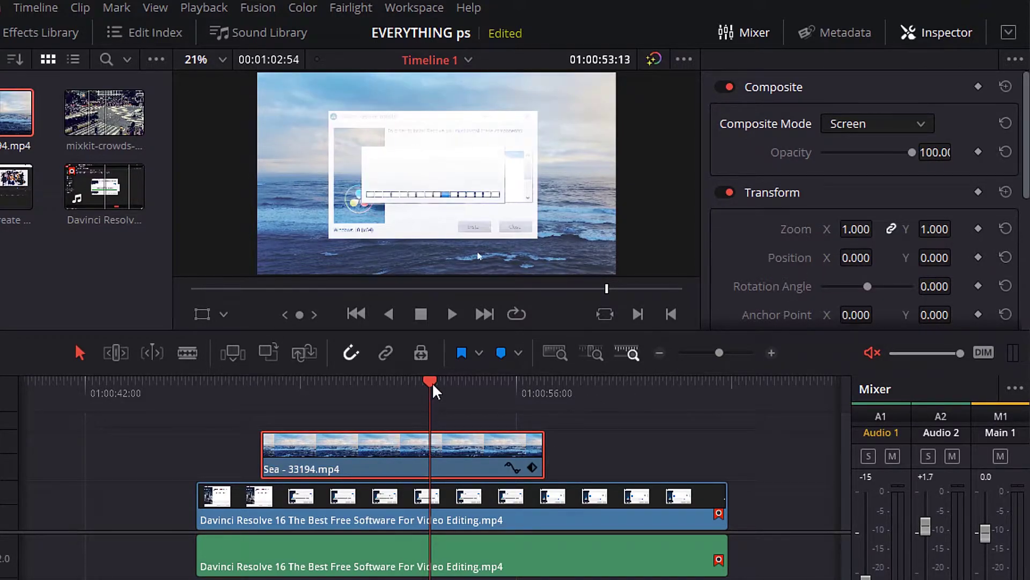
left_click_drag(435, 392, 451, 408)
left_click(911, 124)
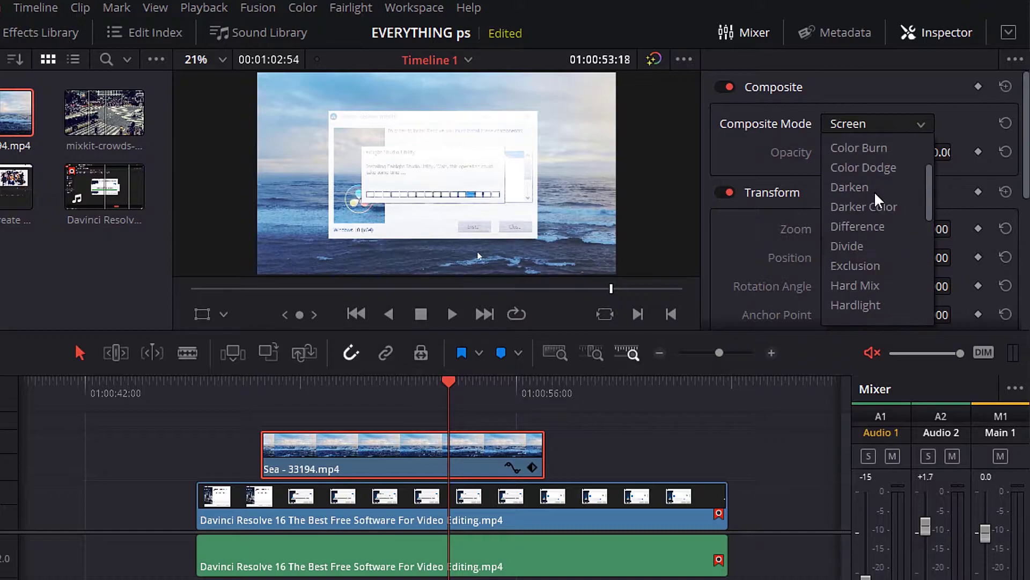
scroll(874, 199, "up", 2)
left_click(845, 173)
key("j")
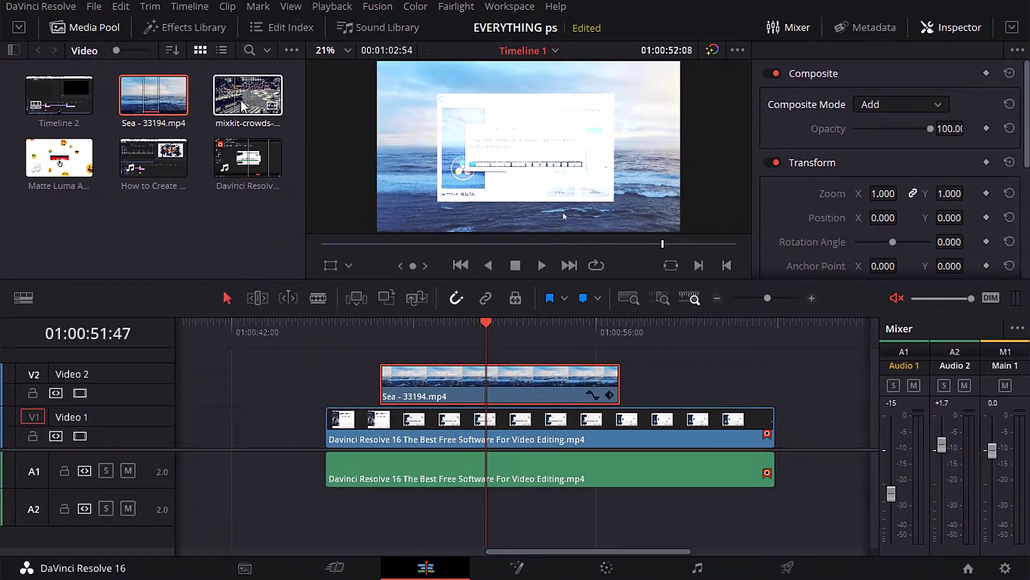
Place the mixkit crowds clip on Video 1 right after the main clip
left_click_drag(104, 113, 790, 502)
left_click_drag(827, 433, 826, 436)
left_click(846, 322)
left_click(619, 547)
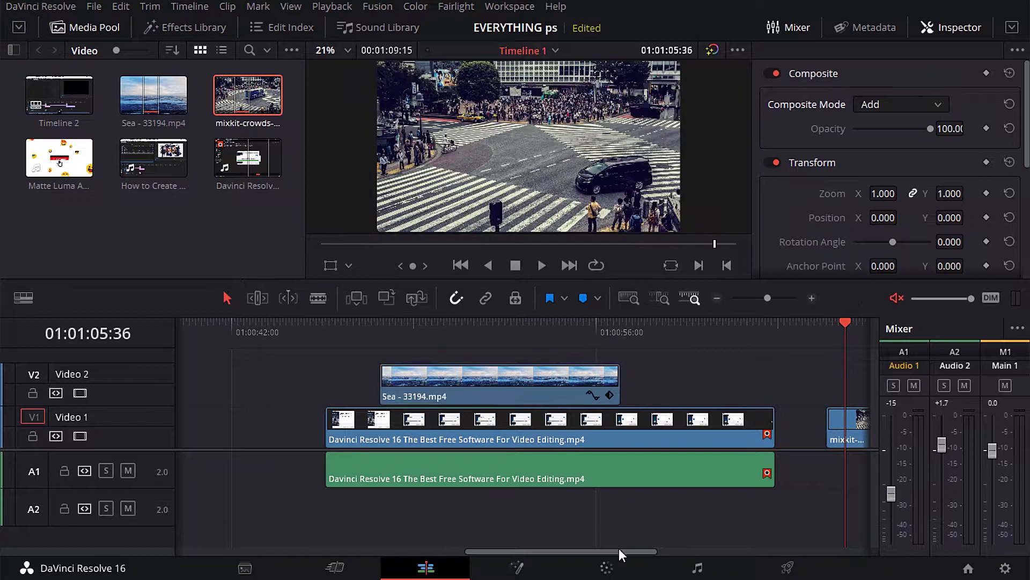
left_click_drag(626, 552, 696, 551)
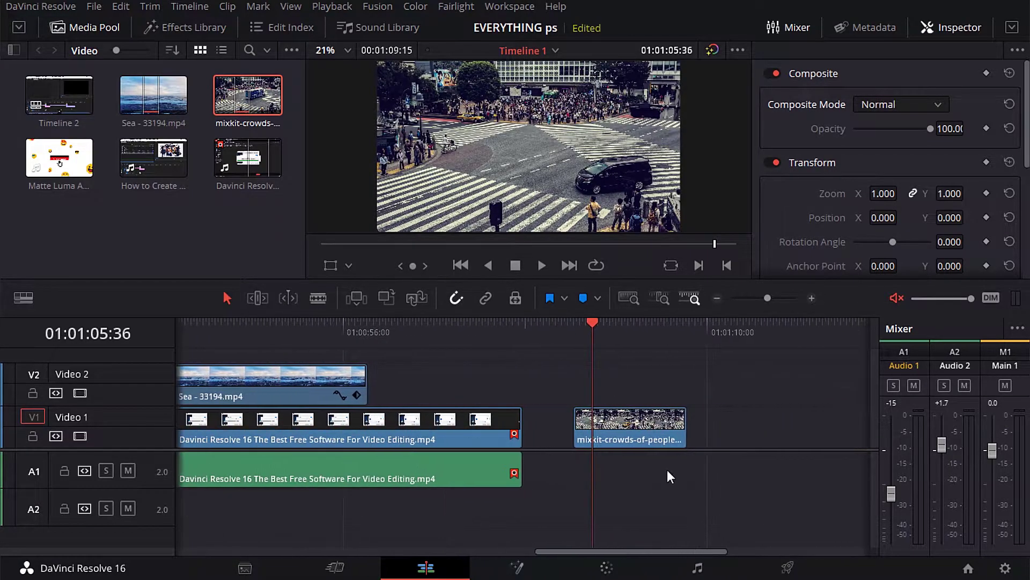
Lower the crowds clip's opacity, then reset it back to 100
left_click(634, 421)
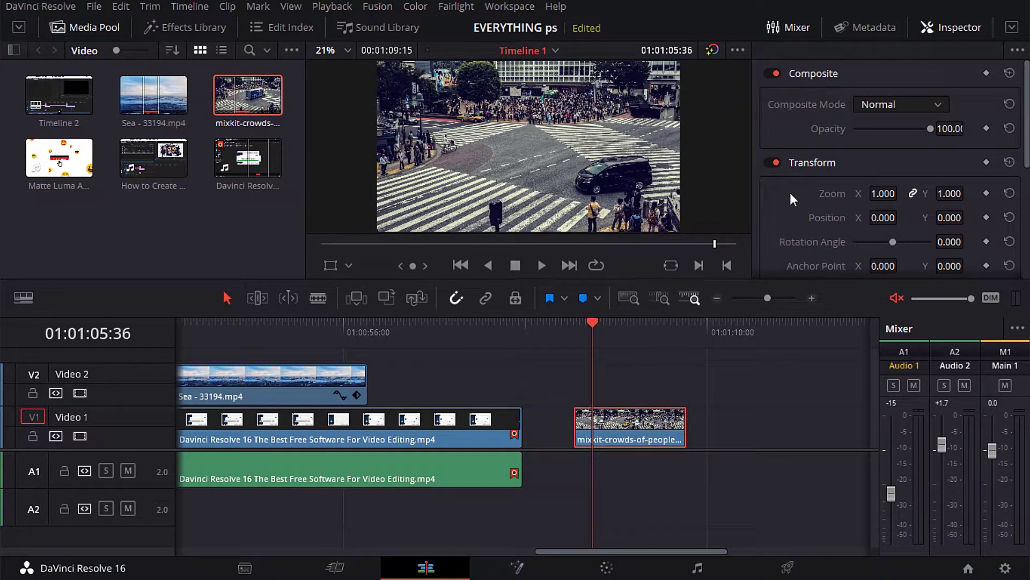
left_click_drag(925, 127, 898, 135)
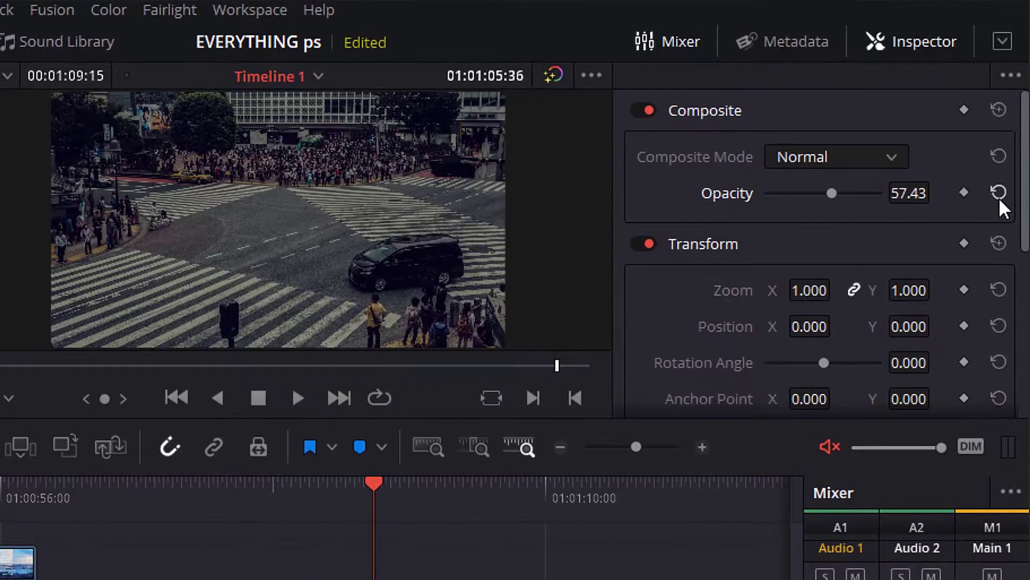
left_click(998, 193)
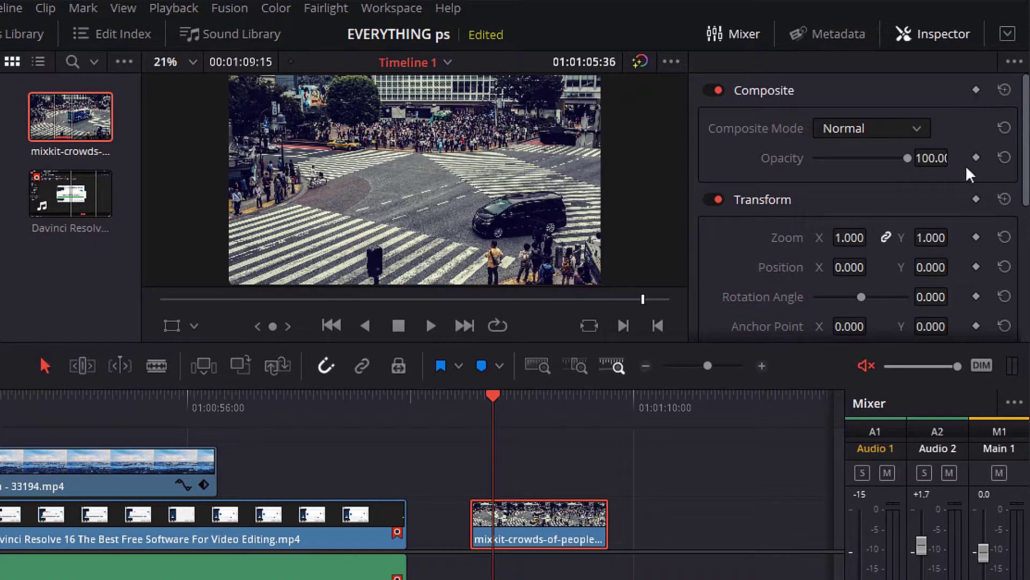
Set an opacity keyframe early in the crowds clip and reveal its keyframe track
left_click(761, 365)
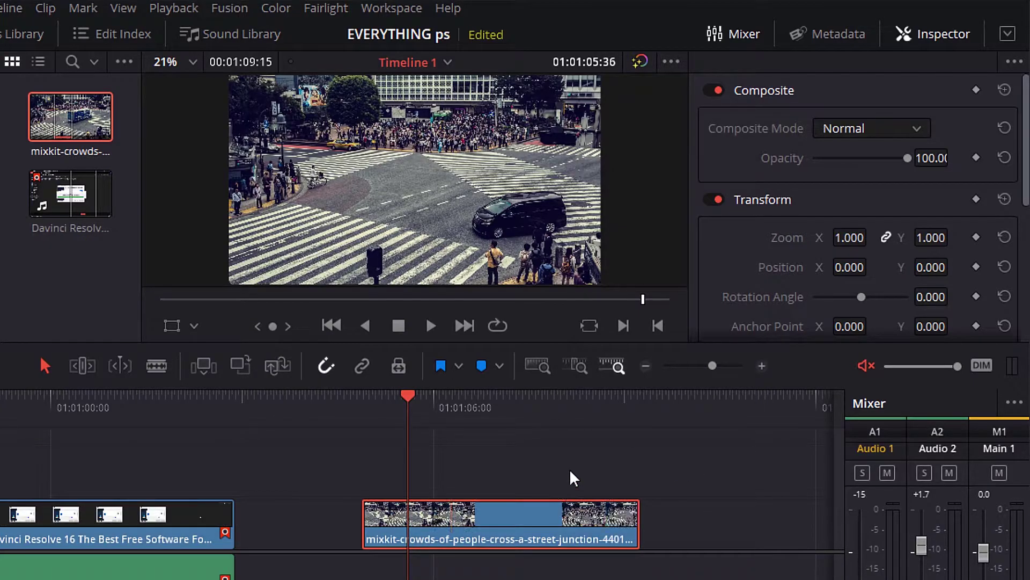
left_click_drag(402, 404, 384, 398)
left_click(976, 157)
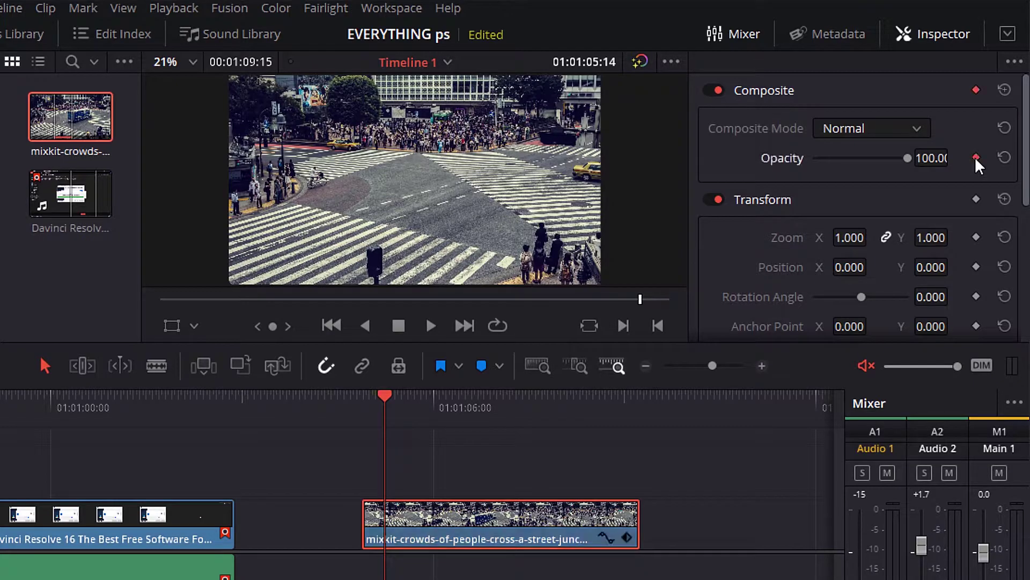
left_click(626, 539)
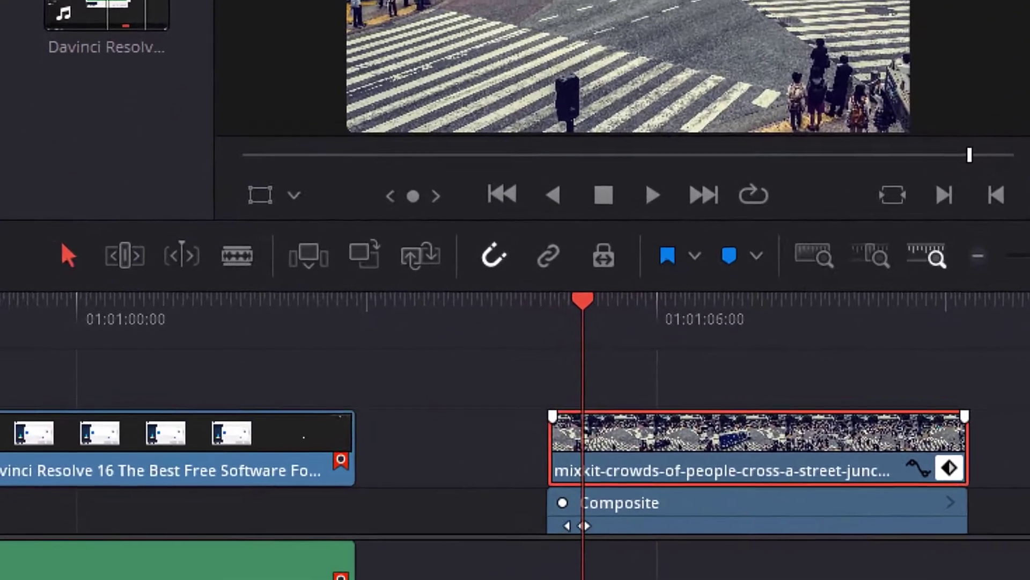
Lower opacity later in the clip for a second keyframe, then play the fade back and forth
left_click_drag(595, 296, 844, 336)
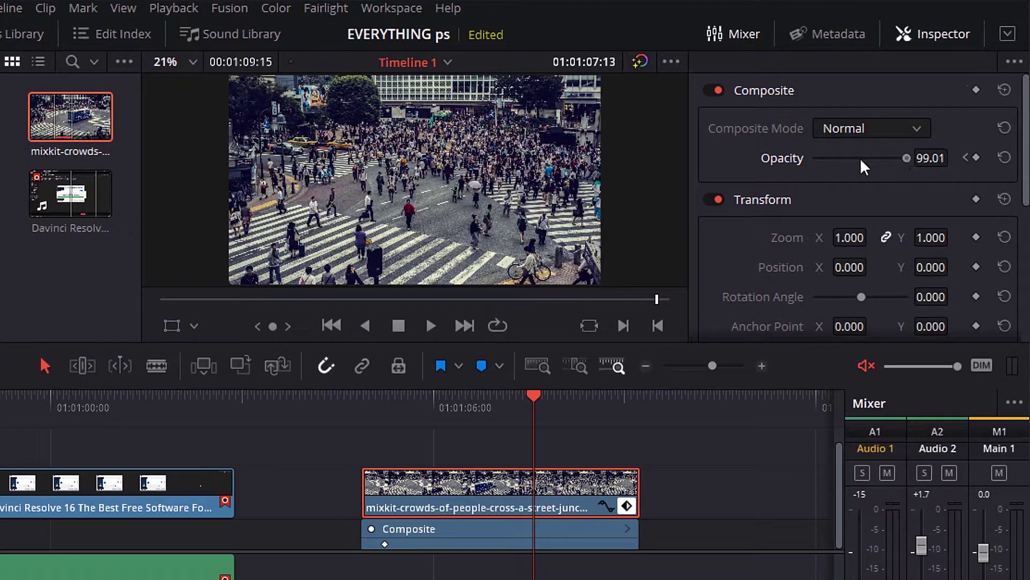
left_click_drag(861, 160, 802, 161)
left_click_drag(530, 392, 362, 414)
left_click(431, 326)
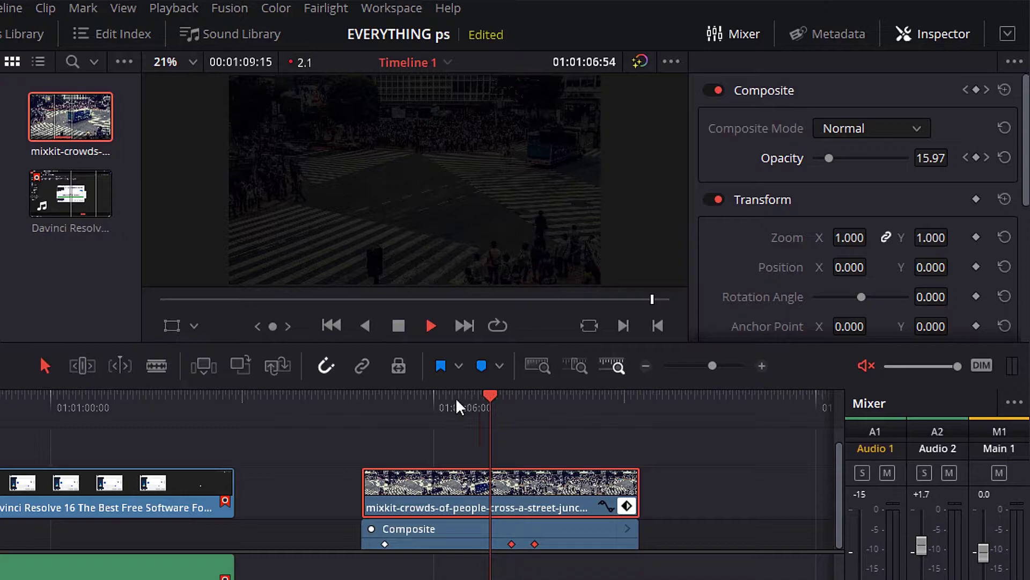
key("j")
left_click(431, 326)
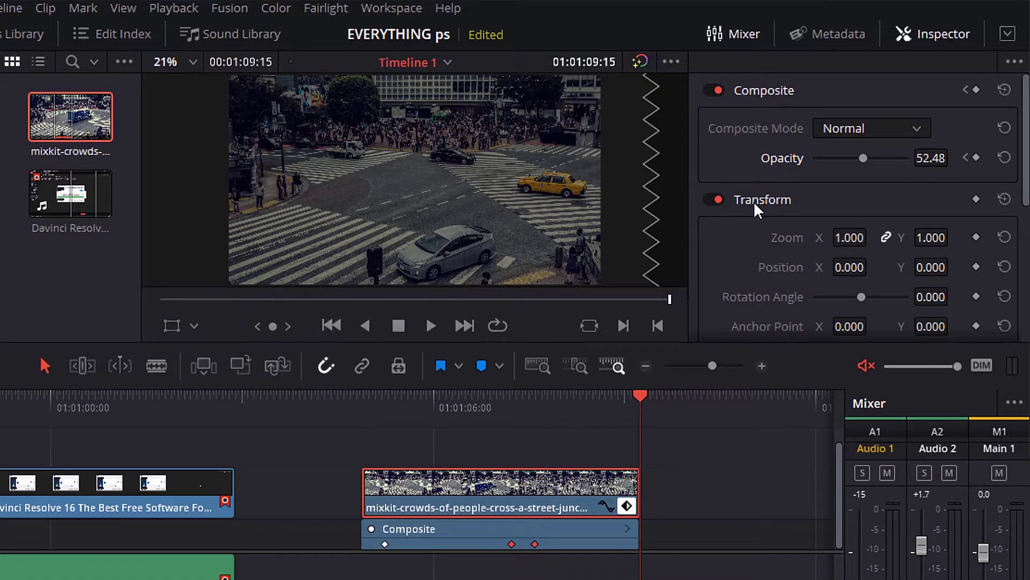
Experiment with the main clip's scale: unlink width/height, stretch, reset to 1.000, then enlarge to 1.310
left_click(71, 398)
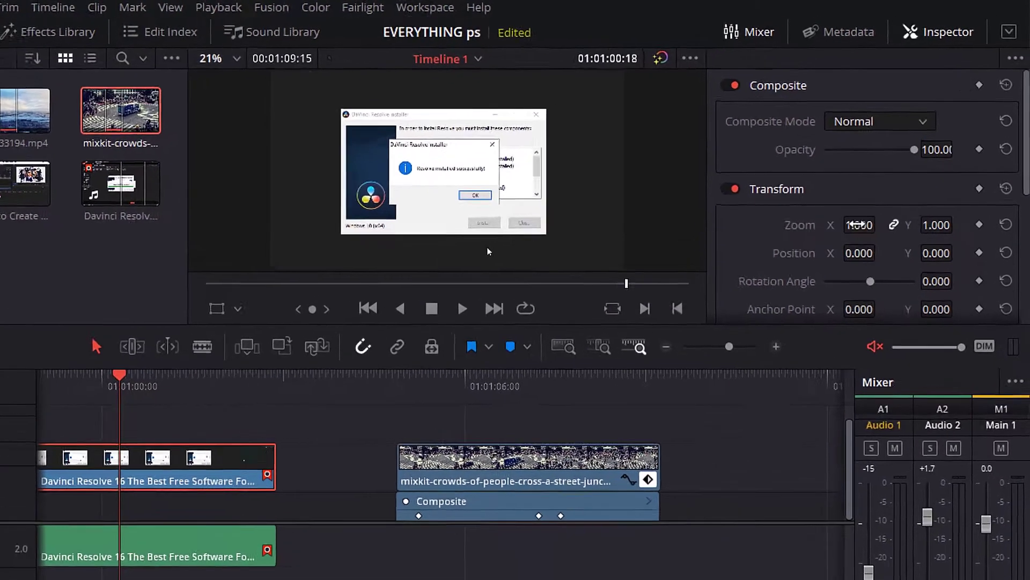
left_click_drag(883, 193, 874, 193)
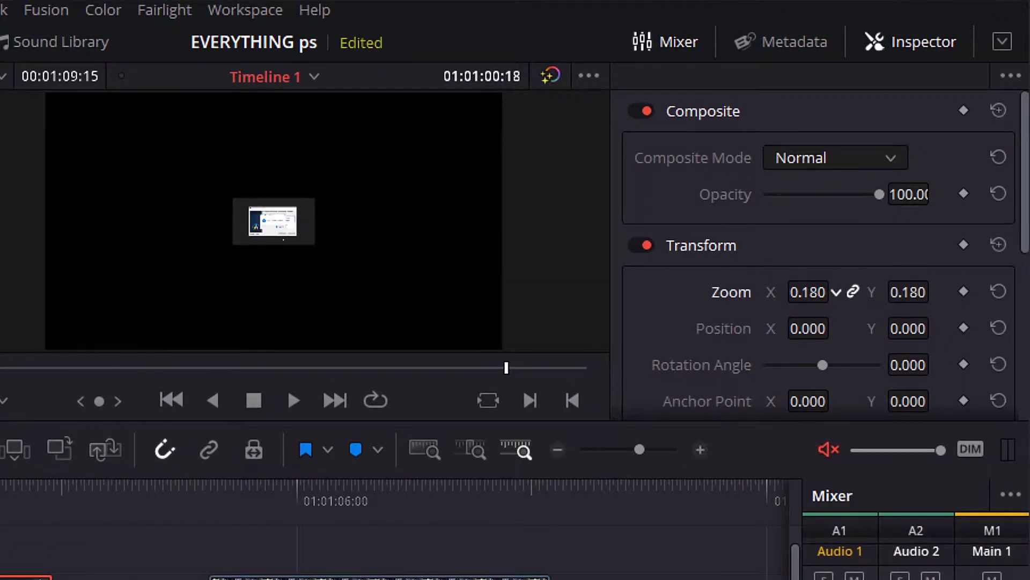
left_click_drag(808, 292, 843, 291)
left_click(853, 292)
left_click_drag(907, 292, 859, 305)
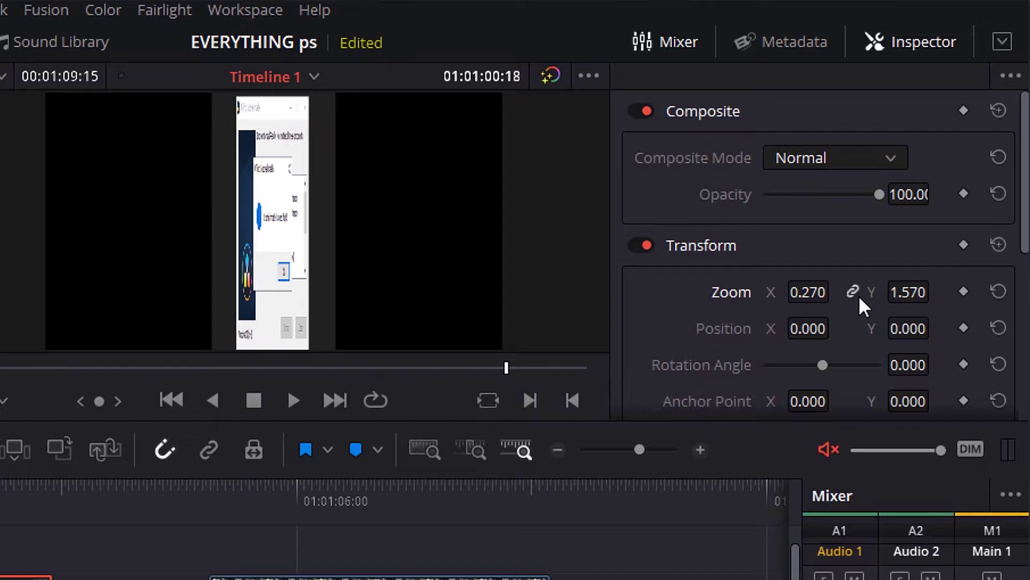
left_click(999, 292)
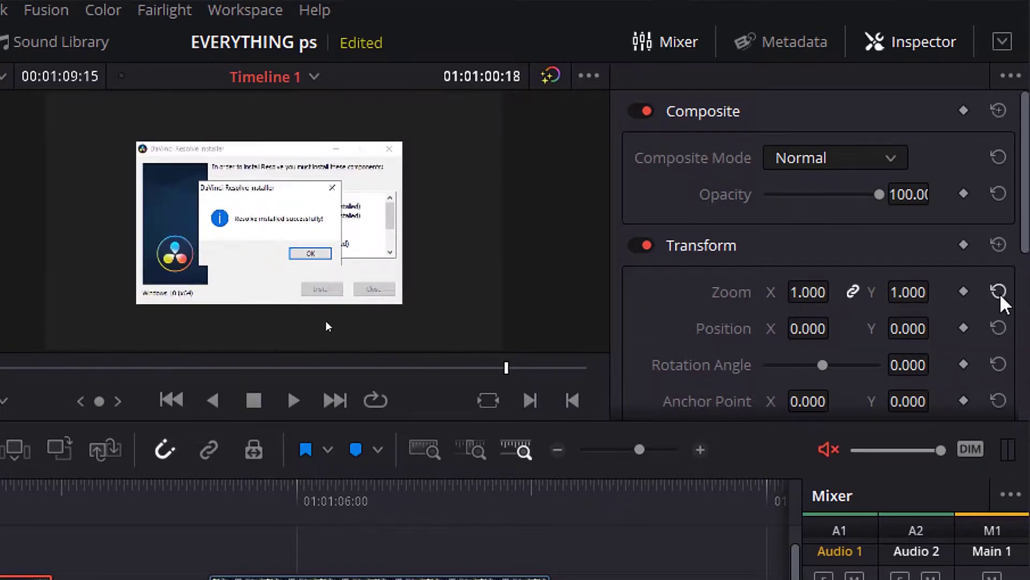
left_click_drag(808, 292, 829, 293)
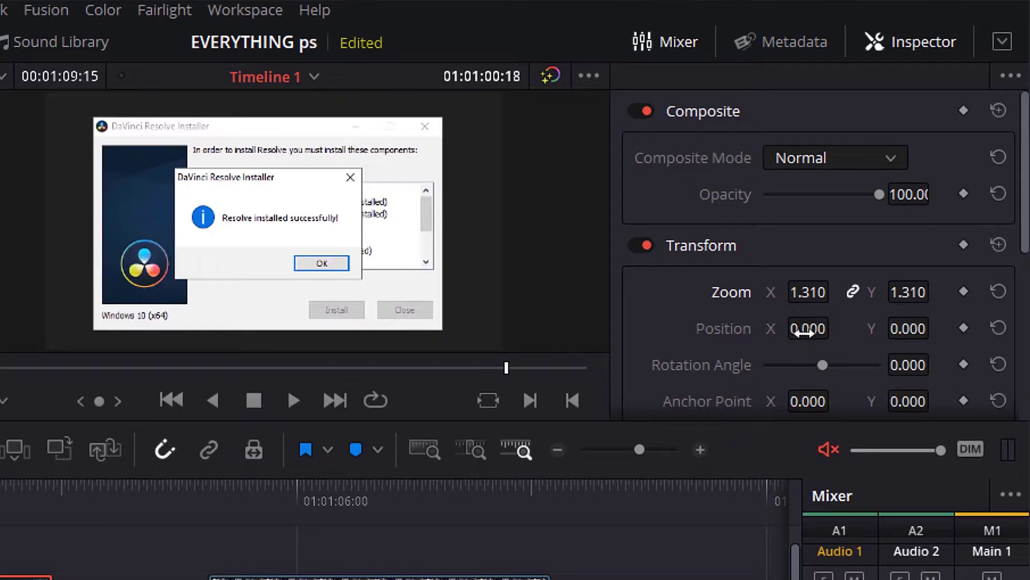
Set the main clip's Zoom to 0.470, Position to -584, 289 and Rotation to -360
left_click_drag(807, 329, 858, 329)
left_click_drag(807, 292, 765, 292)
left_click_drag(820, 317, 714, 328)
mouse_move(907, 329)
left_mouse_down()
mouse_move(932, 324)
mouse_move(897, 331)
left_mouse_up()
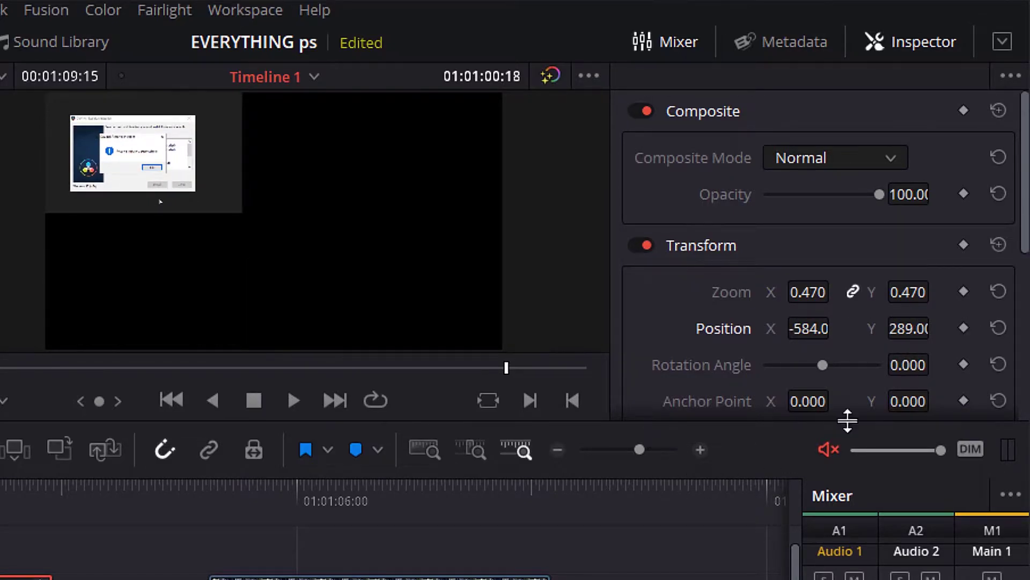
left_click_drag(823, 365, 740, 366)
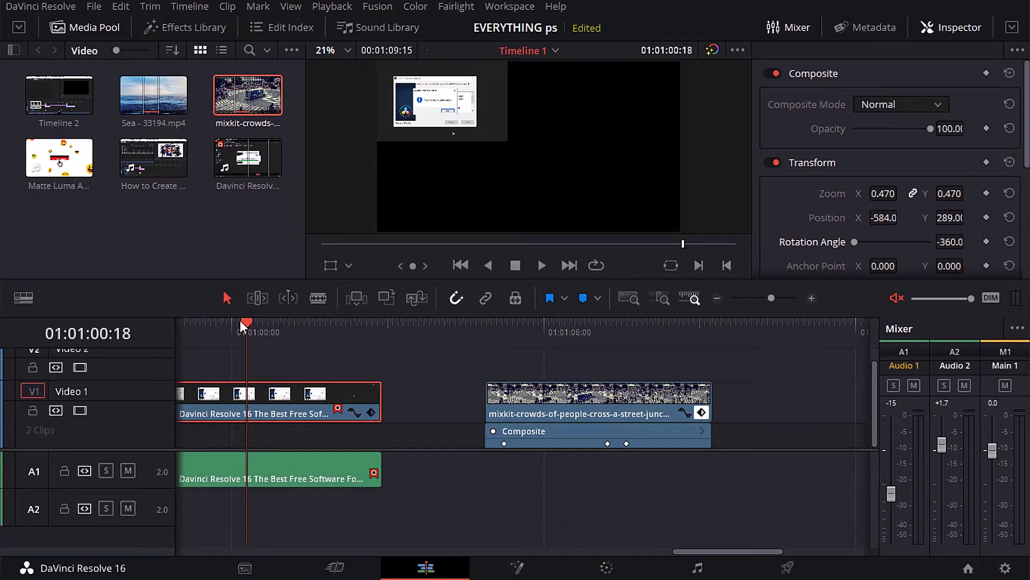
mouse_move(243, 321)
left_mouse_down()
mouse_move(182, 329)
mouse_move(263, 322)
left_mouse_up()
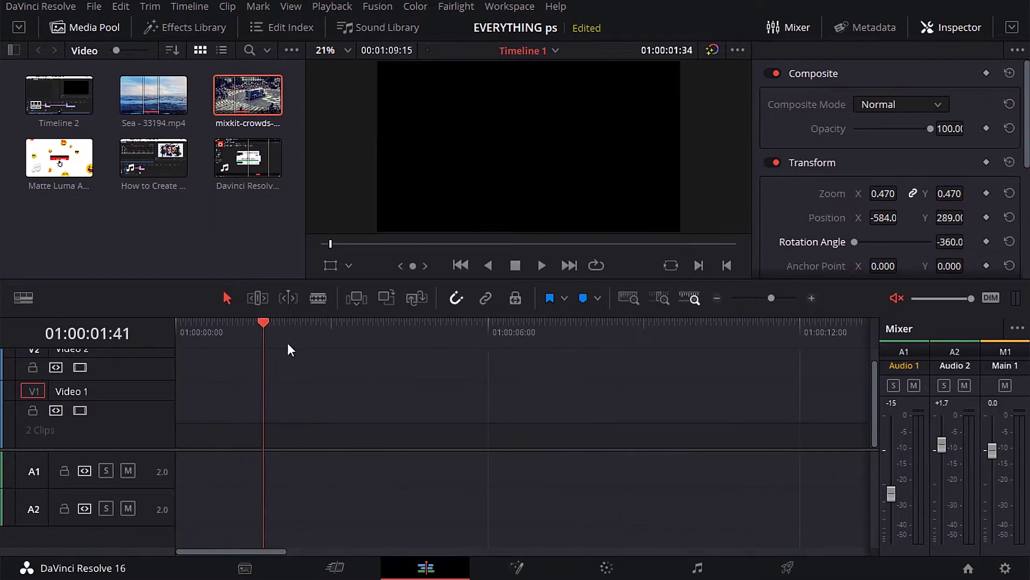
Find the Sea clip on Video 2 and scrub its Inspector Zoom down to 0.620
left_click(717, 298)
left_click(833, 321)
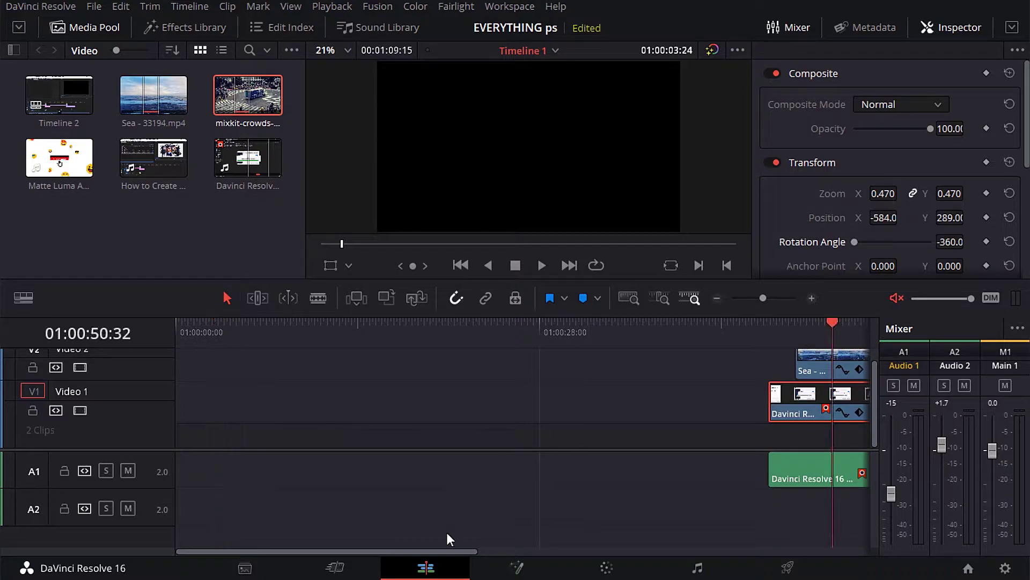
left_click_drag(451, 547, 591, 548)
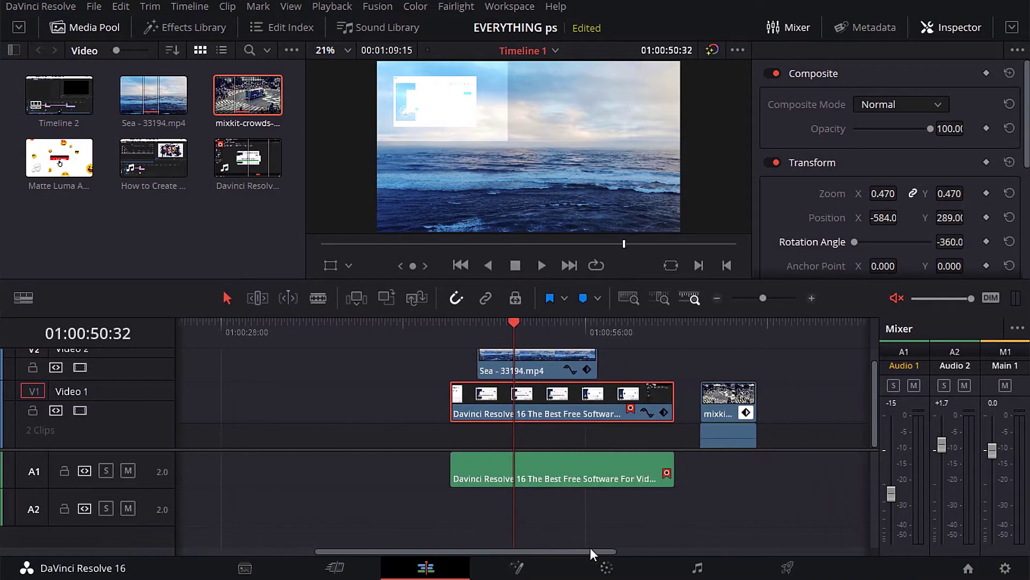
left_click_drag(527, 330, 547, 343)
left_click(526, 358)
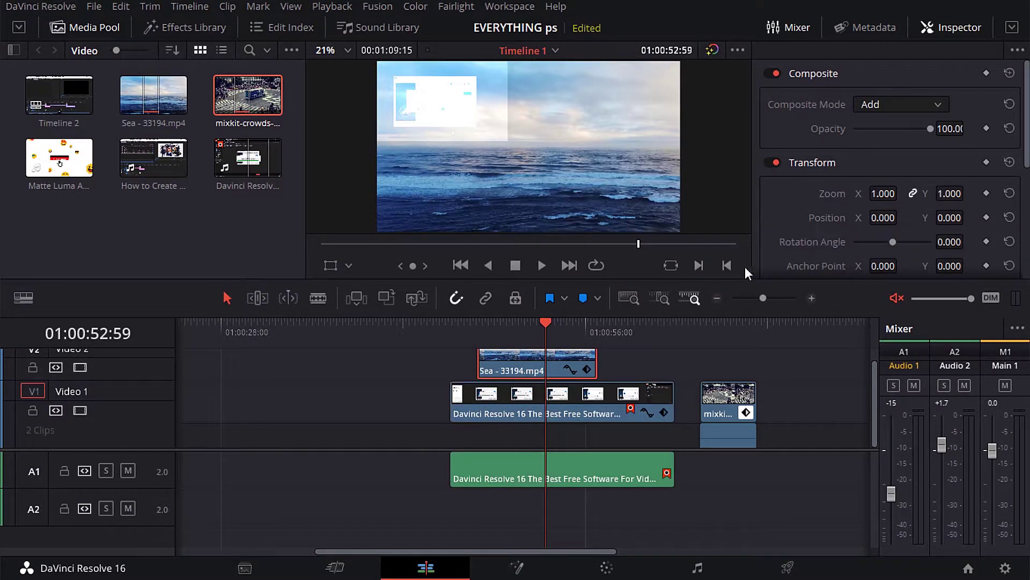
mouse_move(877, 195)
left_mouse_down()
mouse_move(837, 194)
mouse_move(864, 195)
left_mouse_up()
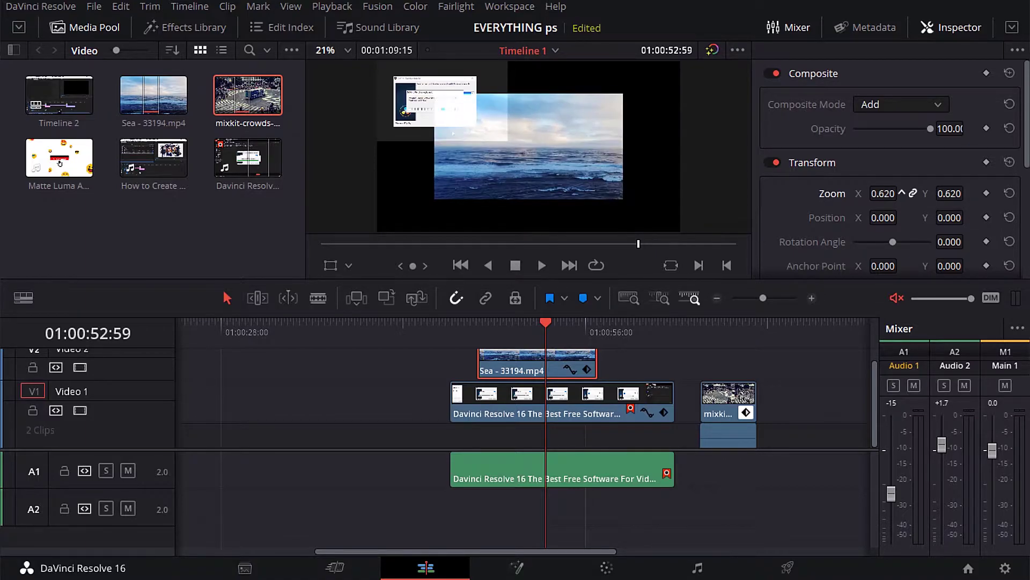
scroll(812, 229, "down", 3)
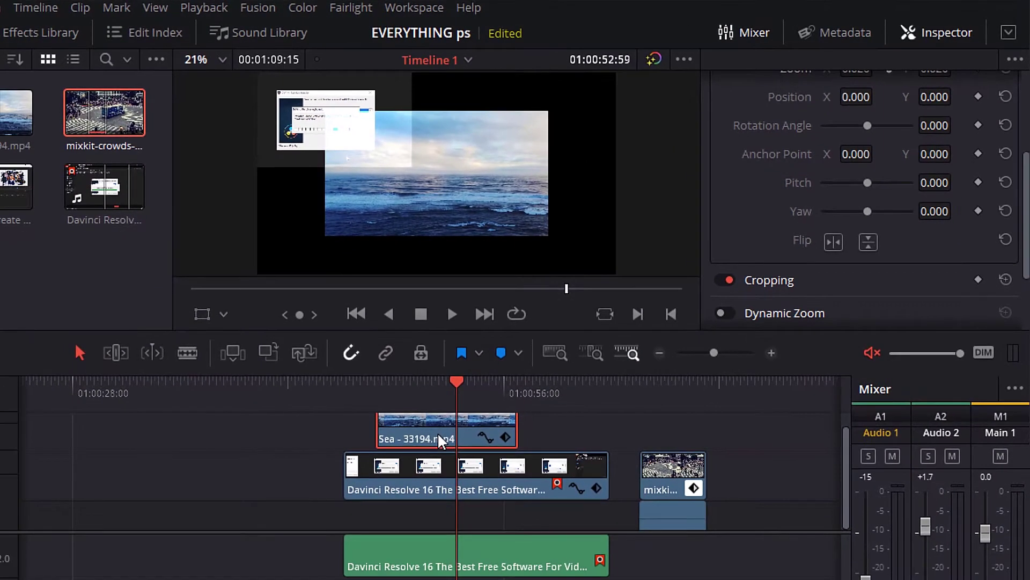
Select the crowds clip and reset its Opacity to 100, clearing the fade keyframes
left_click(675, 383)
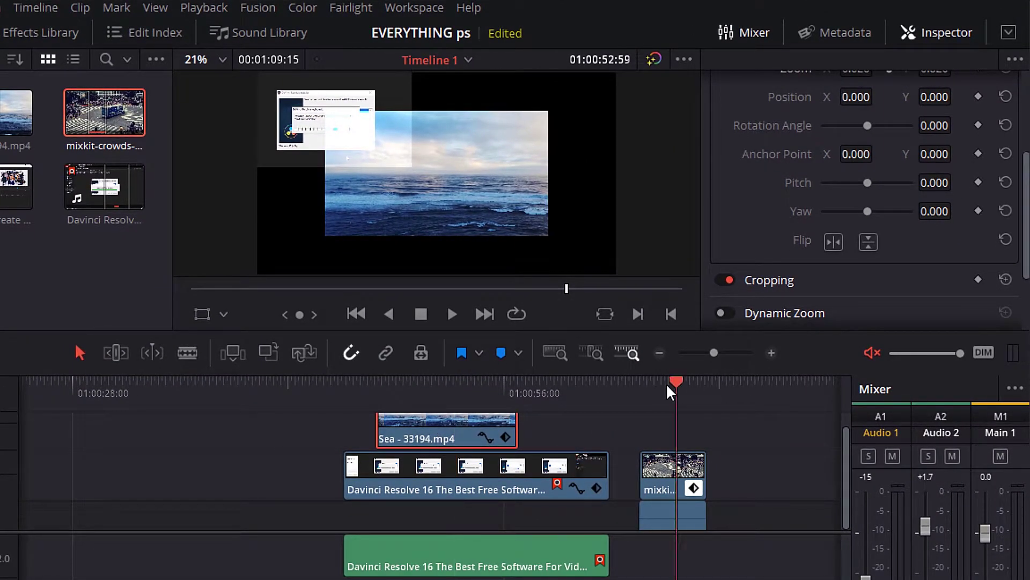
left_click(669, 477)
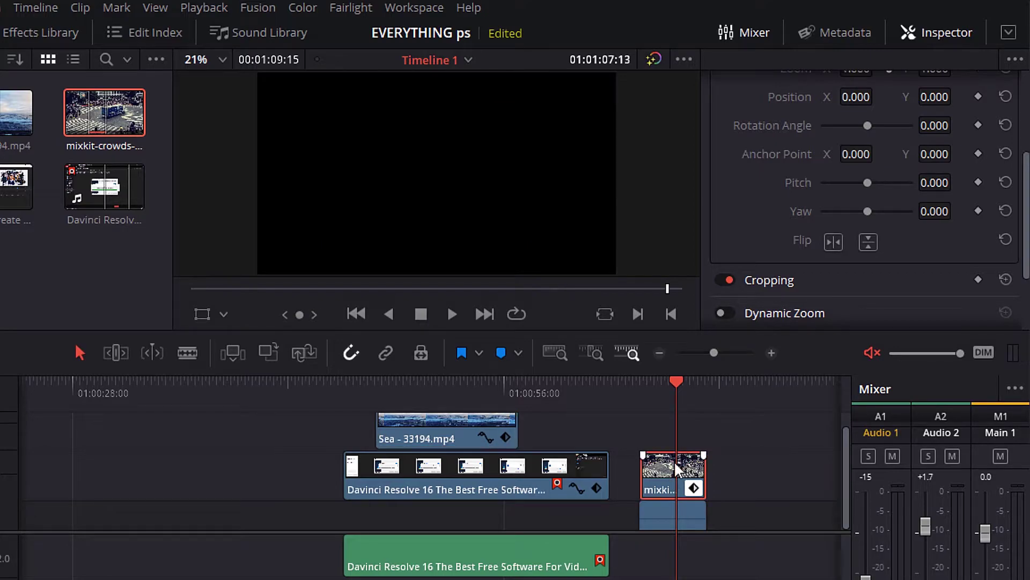
left_click(770, 352)
left_click(769, 353)
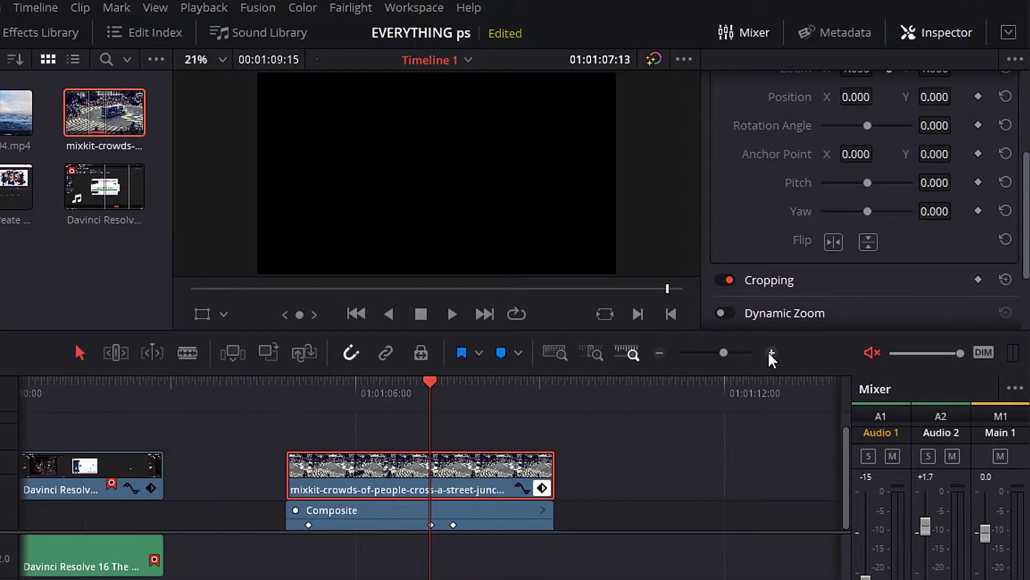
left_click_drag(432, 389, 339, 390)
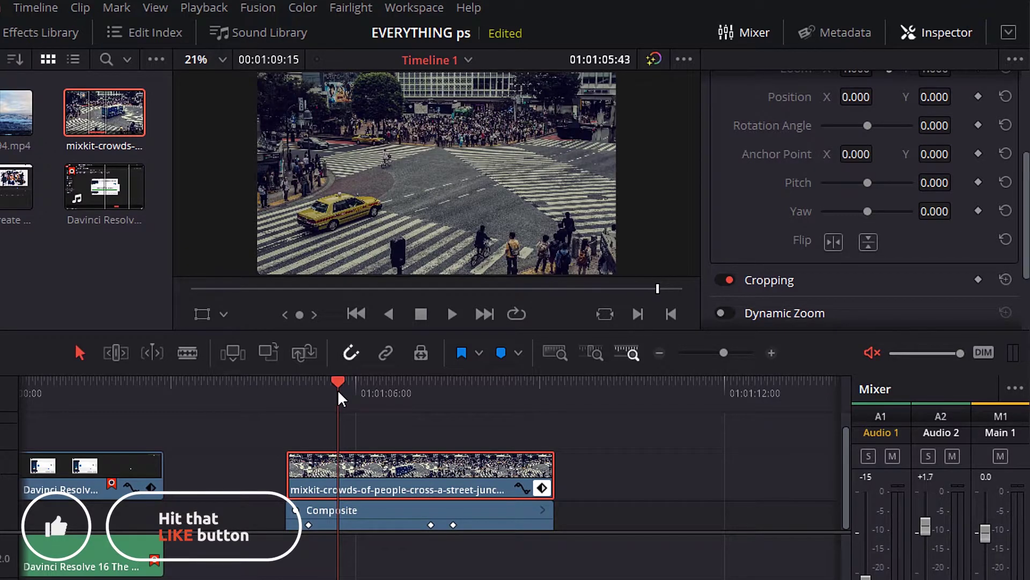
scroll(758, 260, "up", 3)
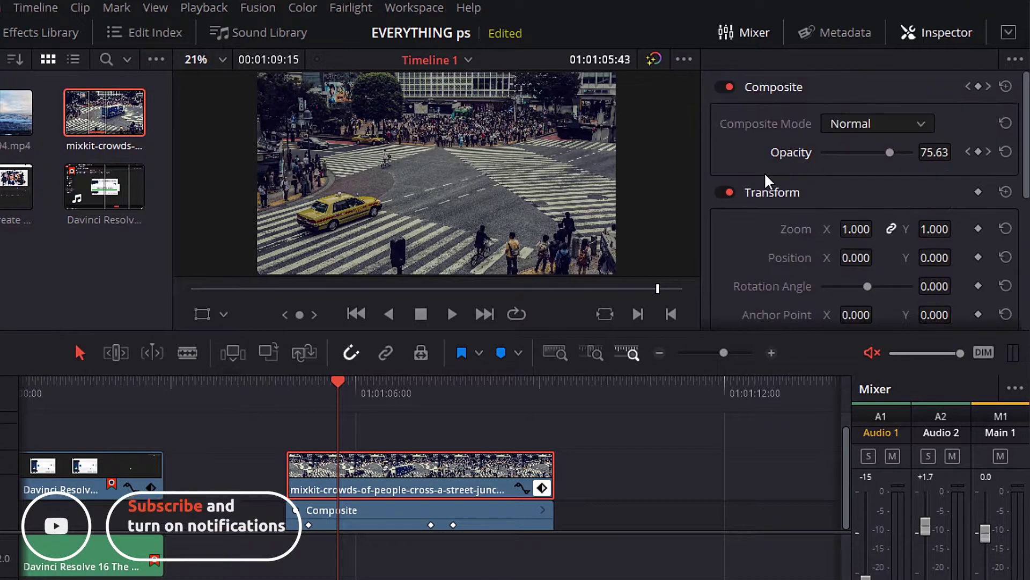
left_click(1006, 152)
left_click_drag(341, 379, 418, 388)
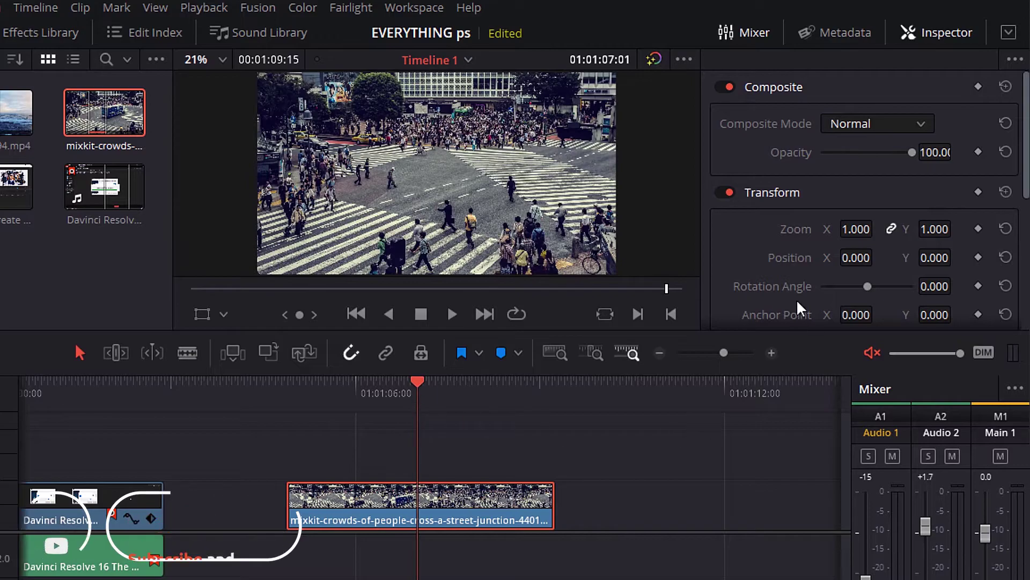
scroll(732, 275, "down", 3)
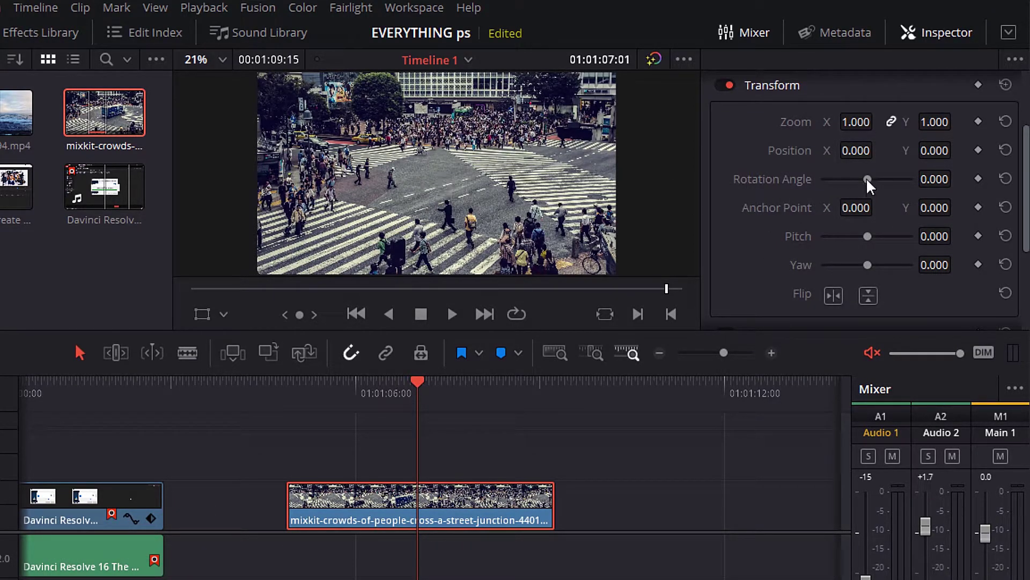
left_click_drag(867, 179, 957, 206)
left_click(1005, 179)
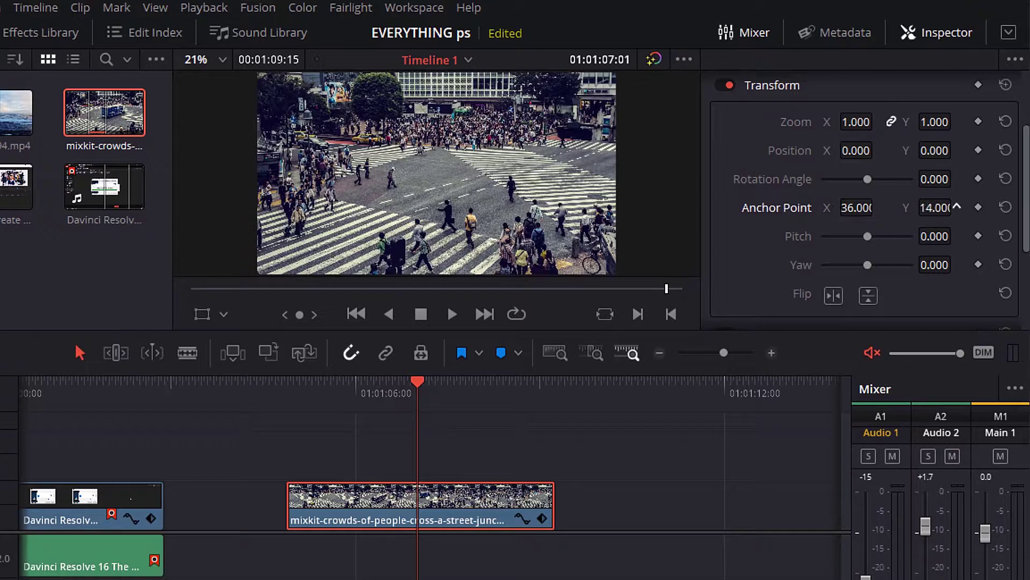
left_click_drag(868, 178, 826, 178)
left_click_drag(876, 207, 969, 207)
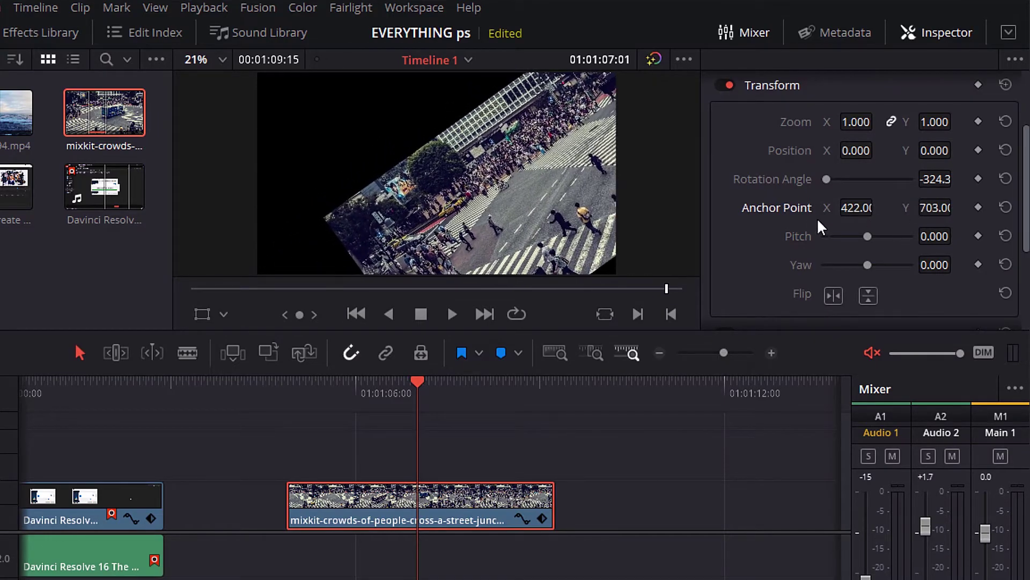
left_click_drag(826, 178, 872, 179)
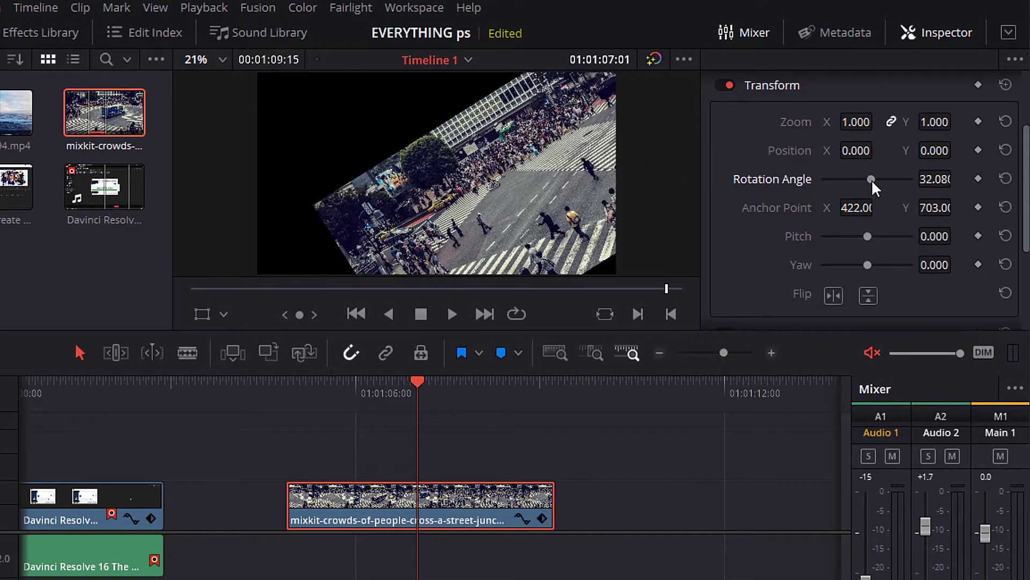
left_click(1006, 179)
Reset the anchor point and try pitch and yaw tilts on the crowd clip
left_click(1005, 207)
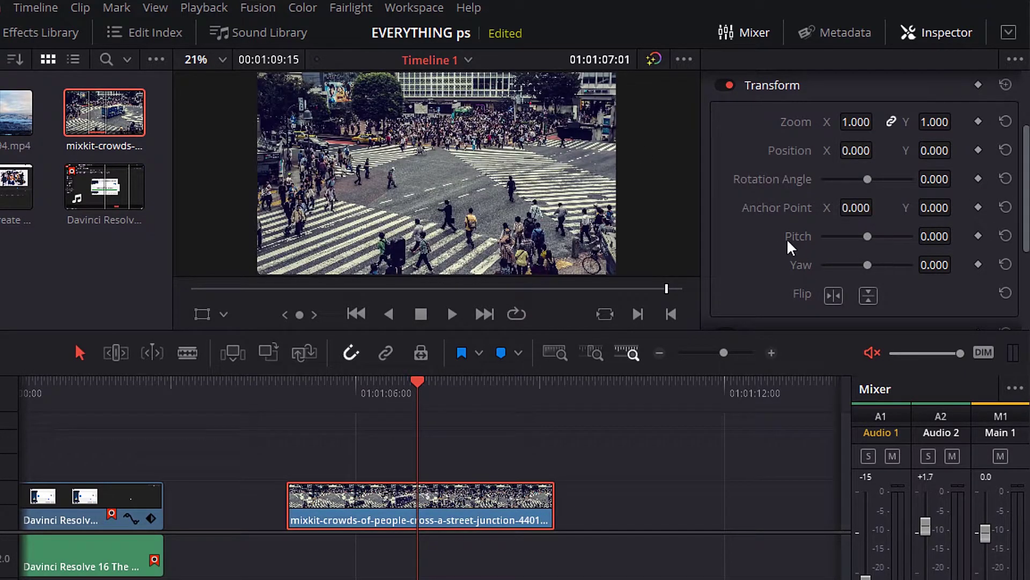
left_click_drag(865, 237, 908, 237)
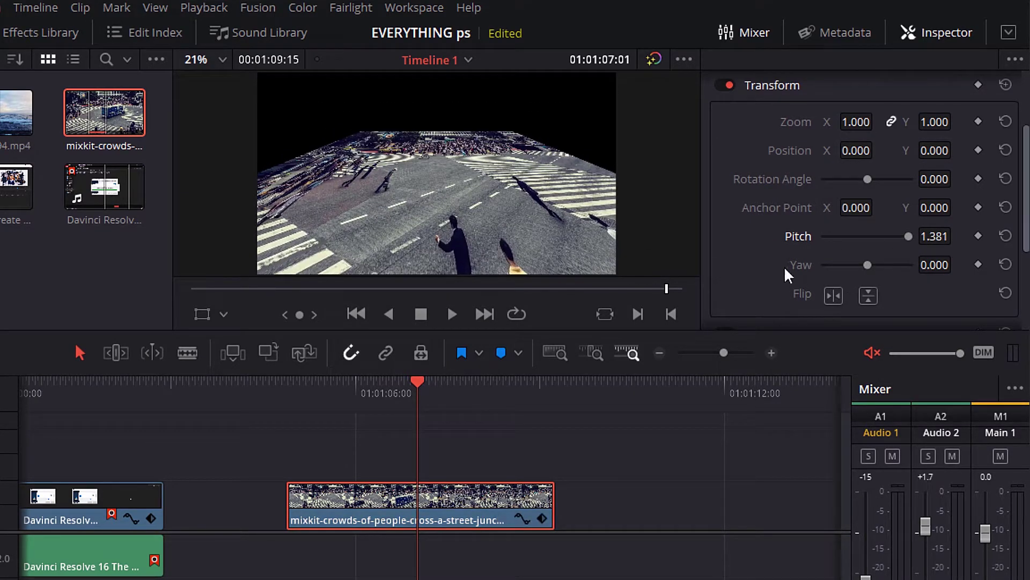
left_click_drag(865, 265, 815, 265)
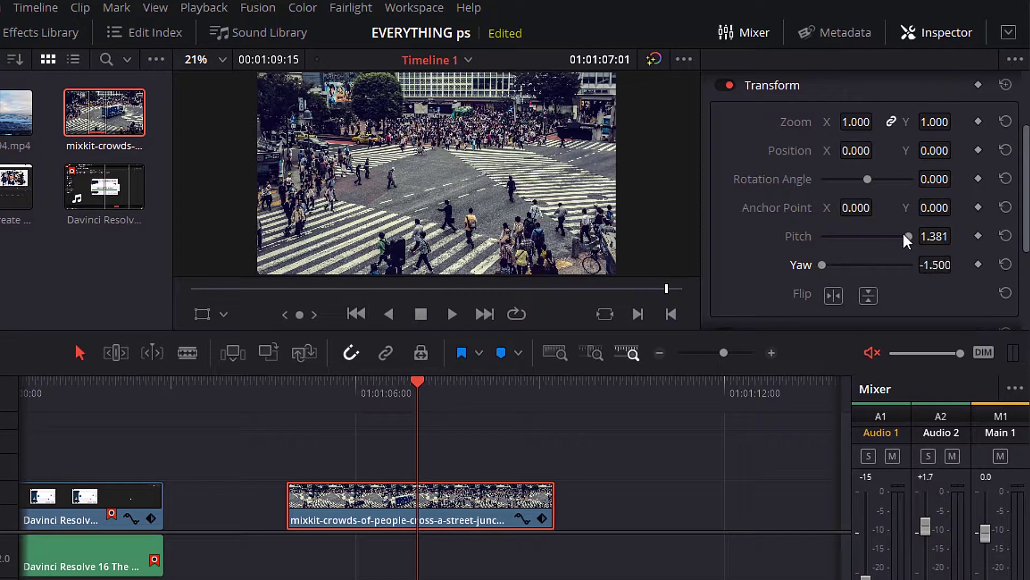
left_click_drag(905, 236, 871, 265)
left_click_drag(832, 236, 836, 236)
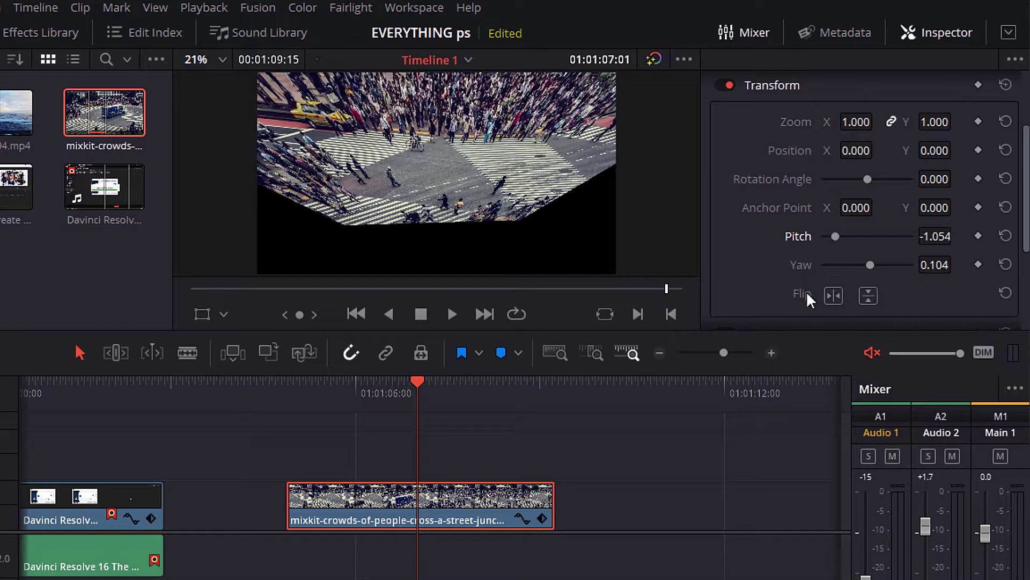
Mirror the clip horizontally, reset pitch and yaw to 0, and try then undo a vertical flip
left_click(833, 295)
left_click(1005, 237)
left_click(1004, 265)
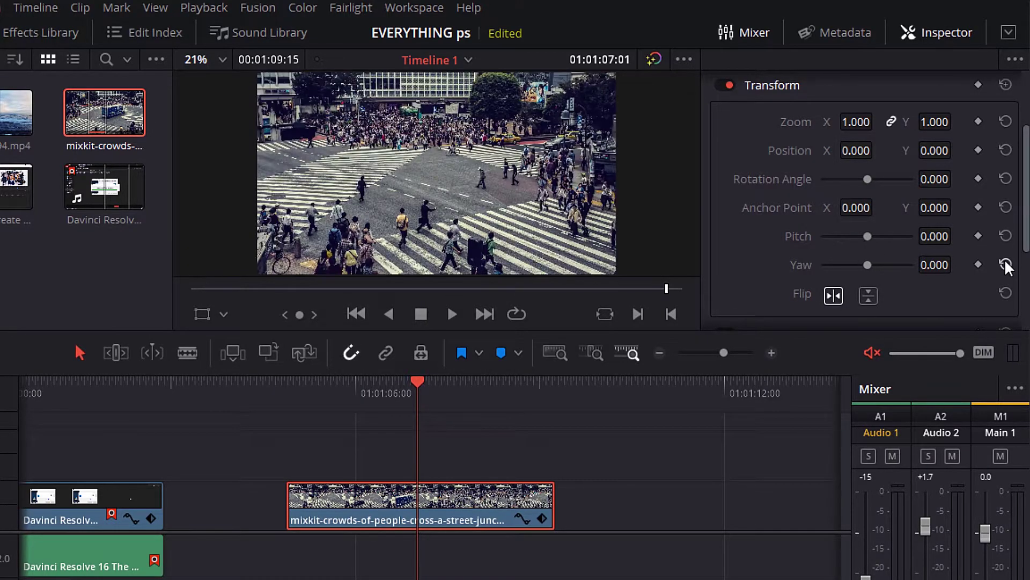
left_click(834, 295)
left_click(834, 295)
left_click(868, 295)
left_click(868, 295)
scroll(860, 194, "down", 3)
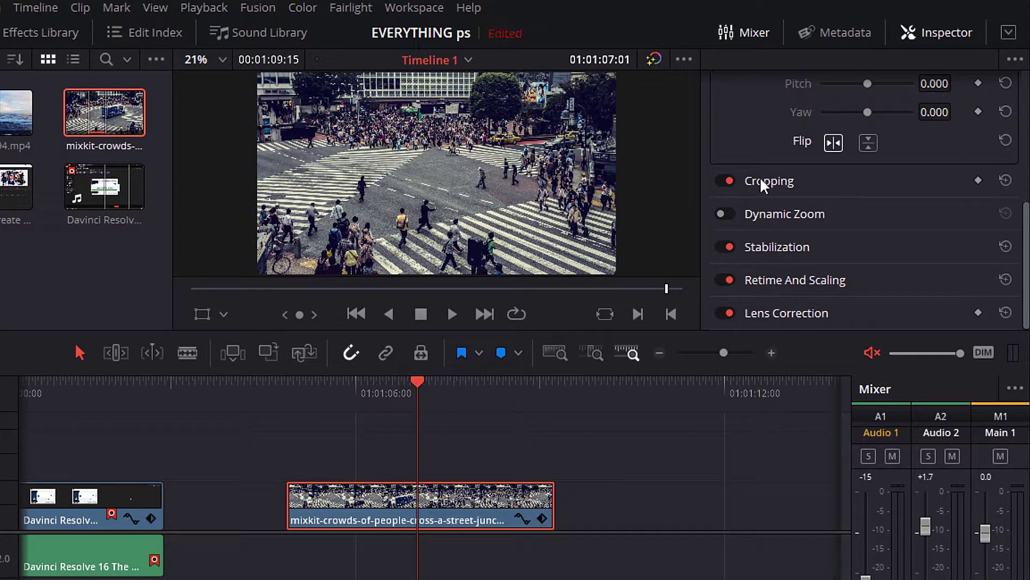
Expand the Cropping section and collapse the Transform and Composite sections
left_click(842, 178)
scroll(774, 201, "down", 2)
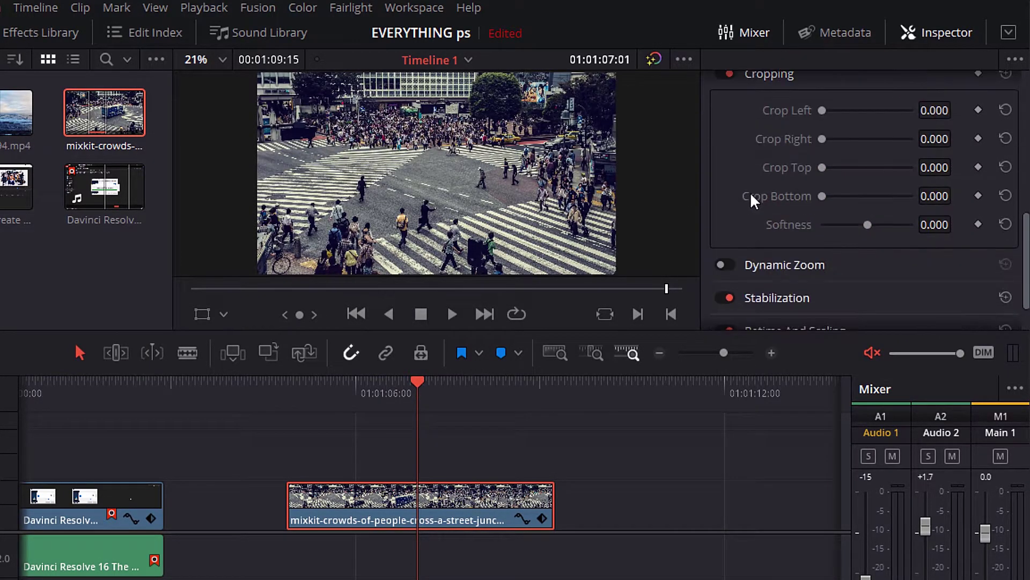
scroll(783, 184, "up", 5)
scroll(783, 185, "up", 2)
left_click(814, 193)
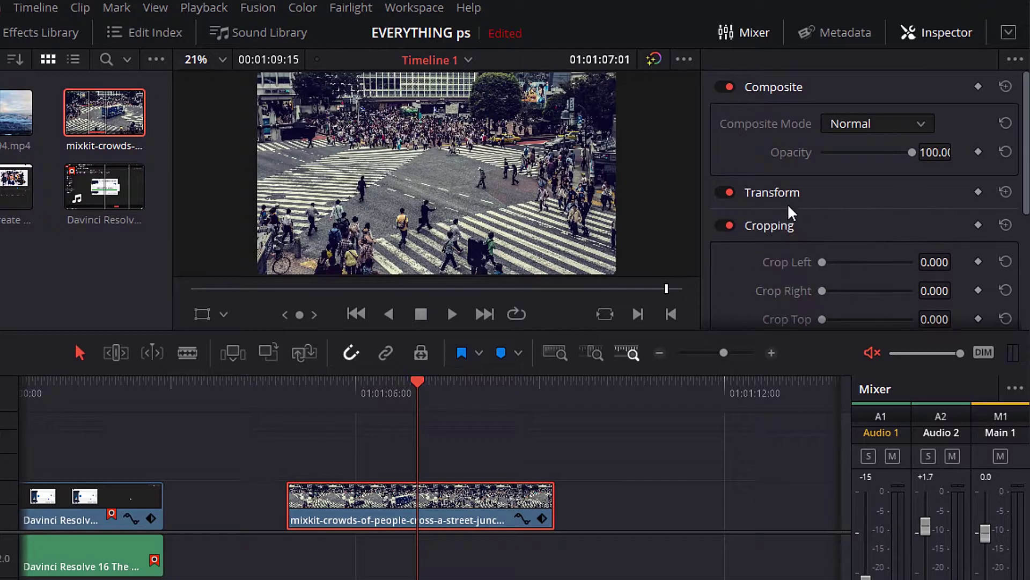
scroll(790, 207, "down", 1)
scroll(790, 208, "up", 1)
left_click(832, 93)
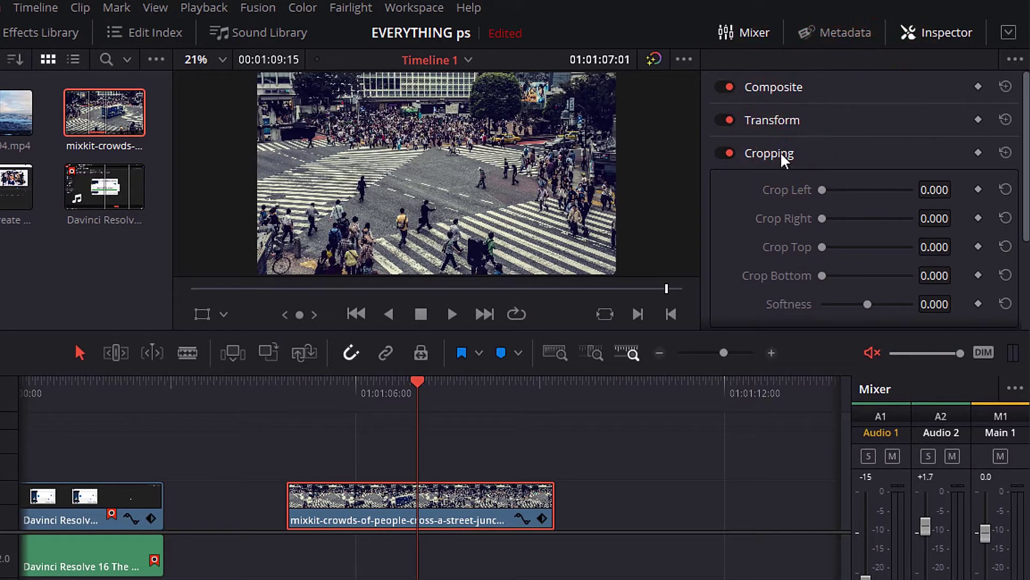
scroll(780, 153, "down", 2)
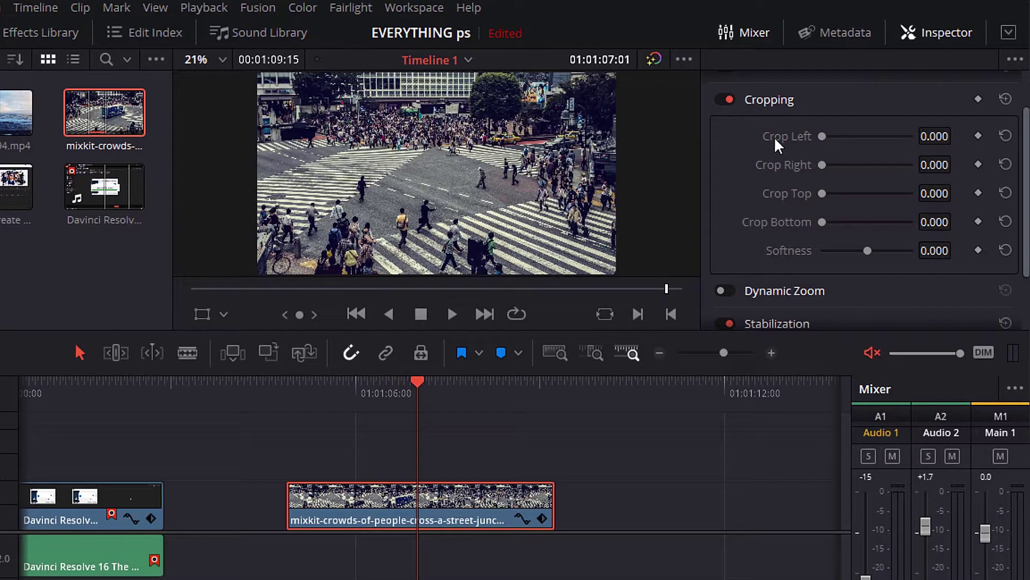
Trial a crop on the clip's edges, reset all crop values to 0, and collapse Cropping
left_click_drag(822, 136, 844, 249)
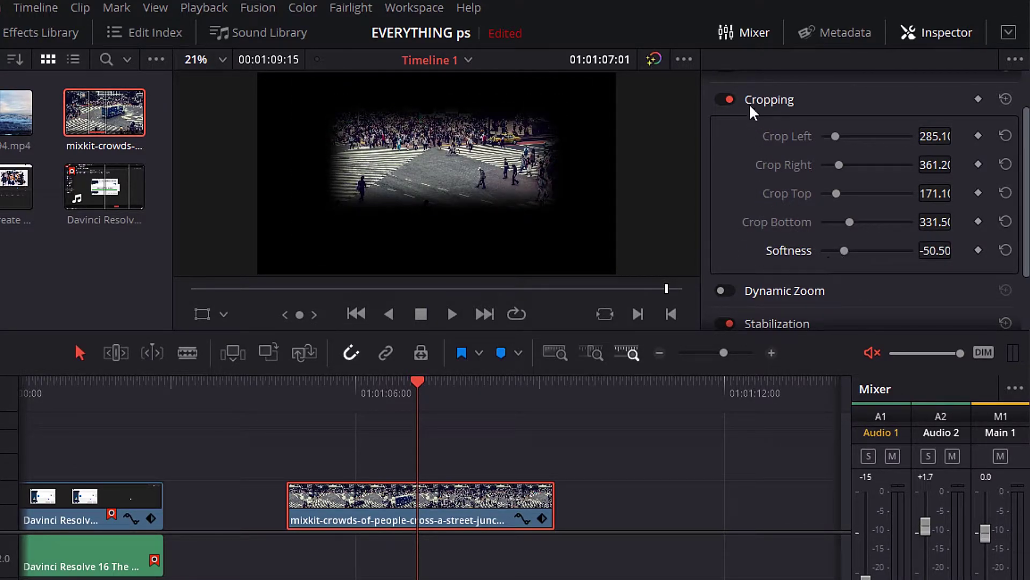
left_click(723, 99)
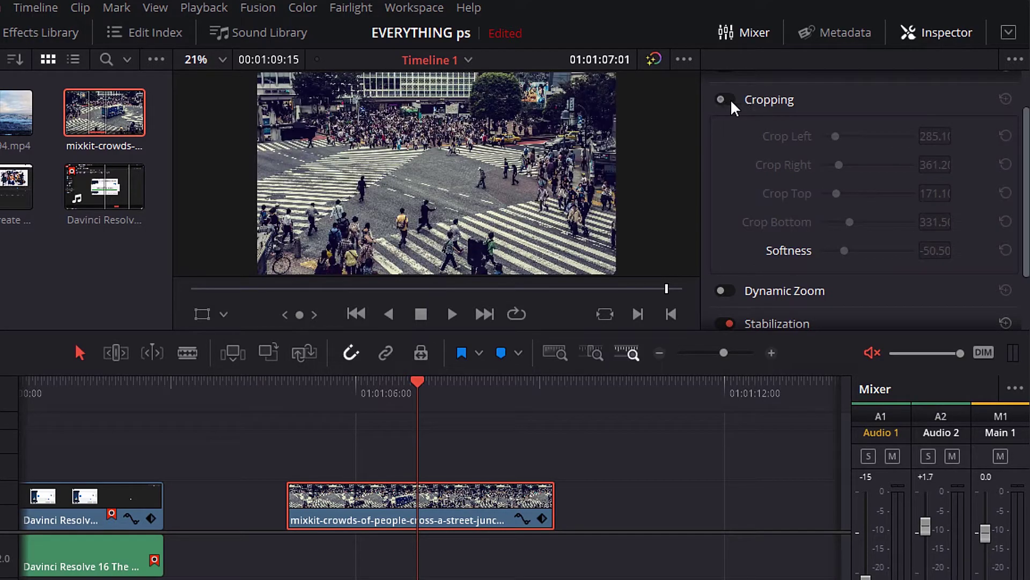
left_click(730, 100)
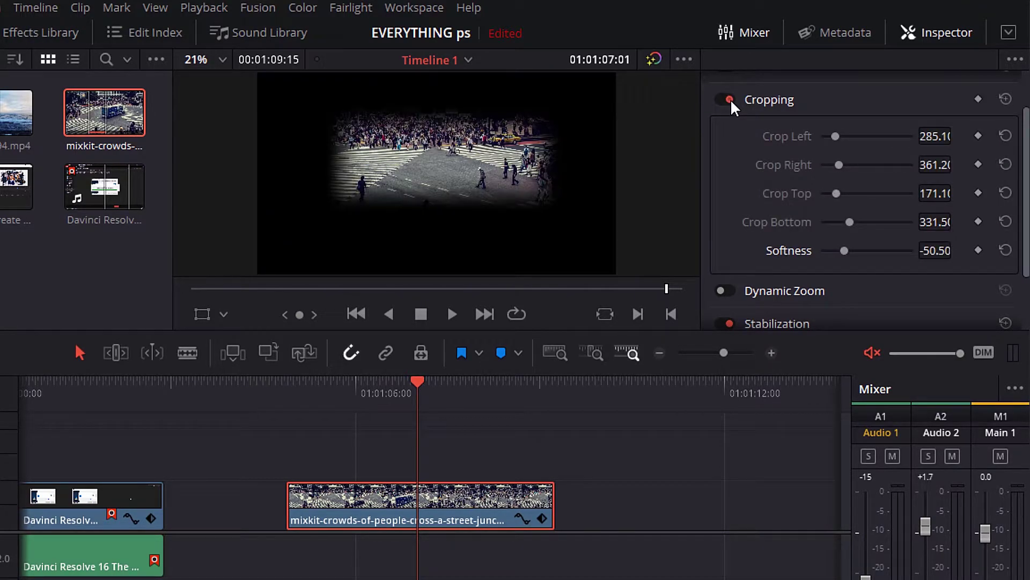
left_click(1005, 99)
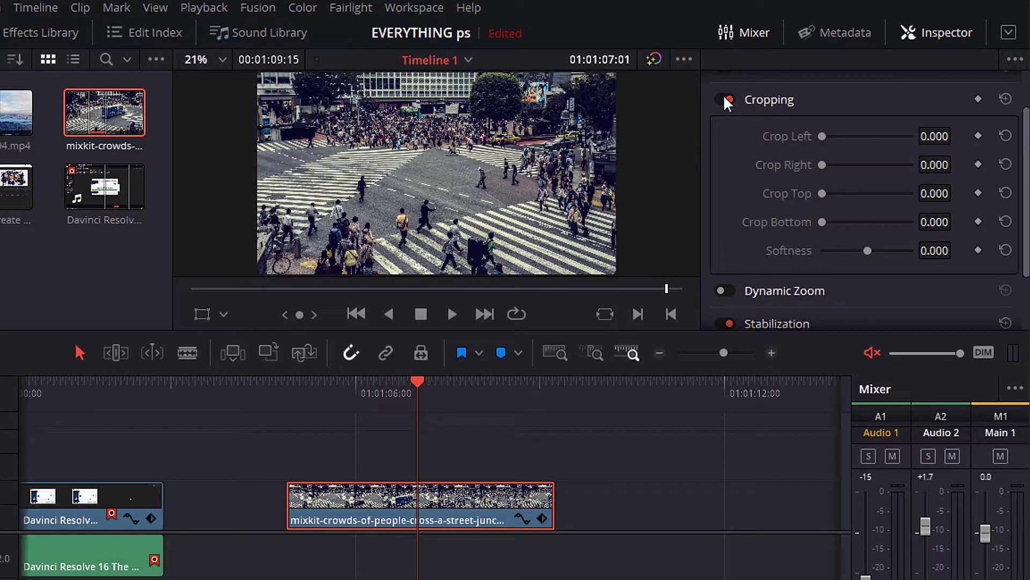
left_click(846, 98)
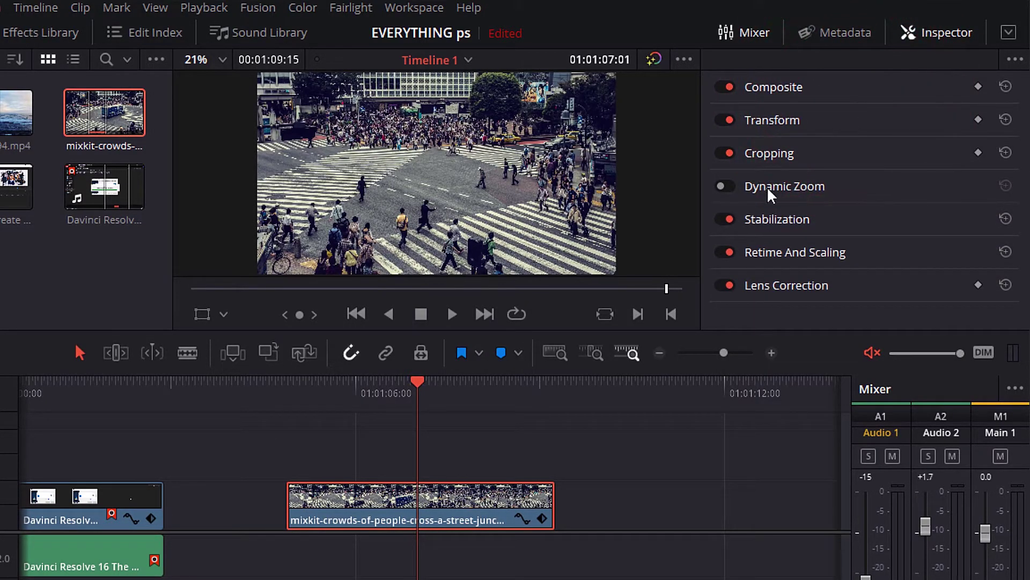
Enable Dynamic Zoom and set its easing to Ease In and Out
left_click(731, 185)
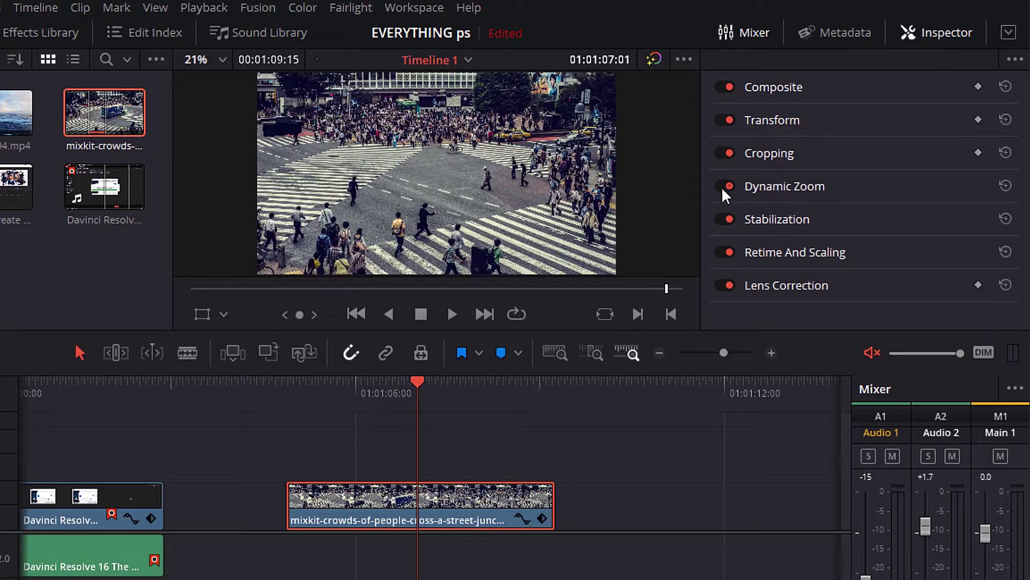
left_click(724, 186)
left_click(728, 186)
left_click(865, 190)
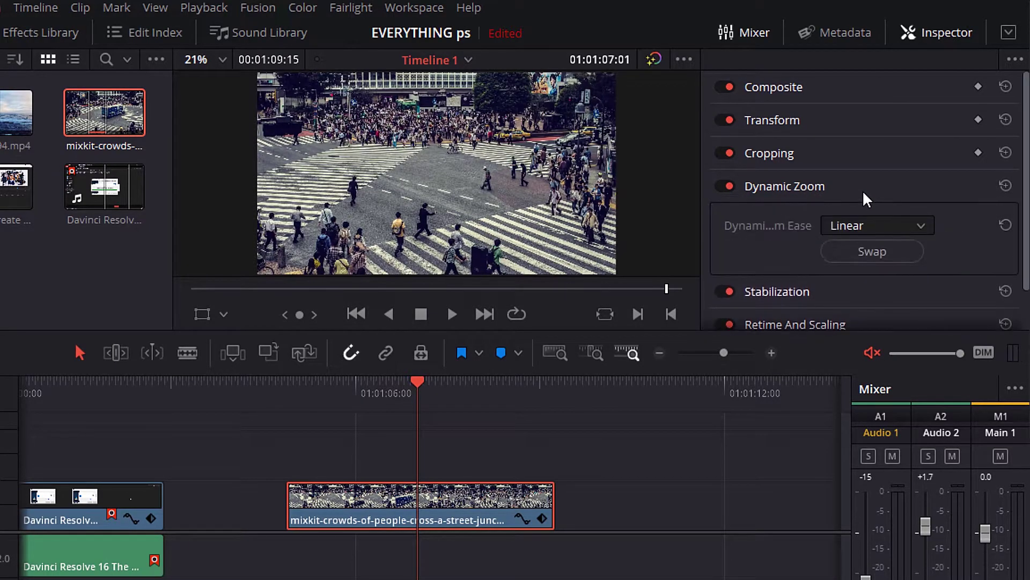
scroll(861, 182, "down", 1)
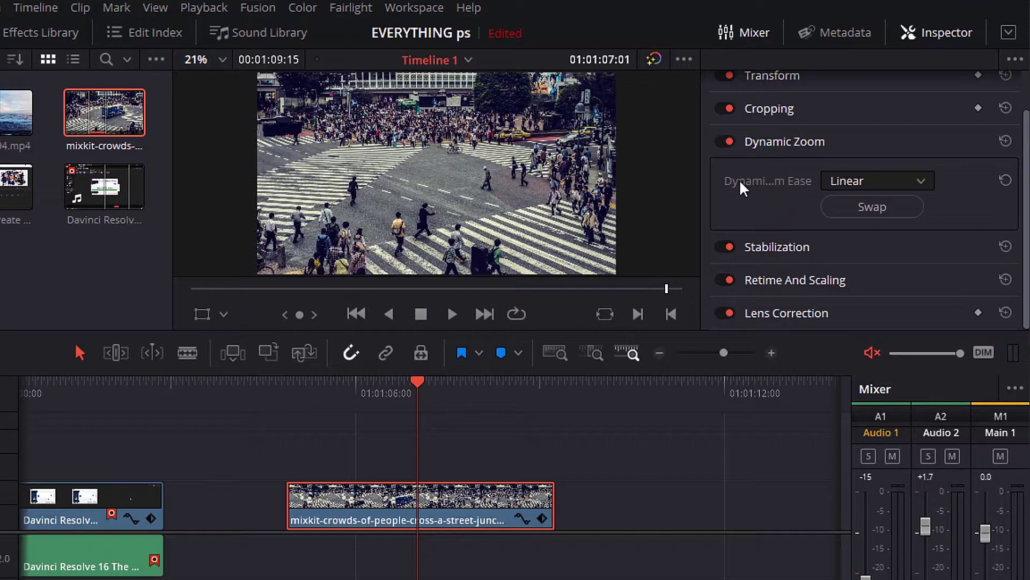
left_click(920, 181)
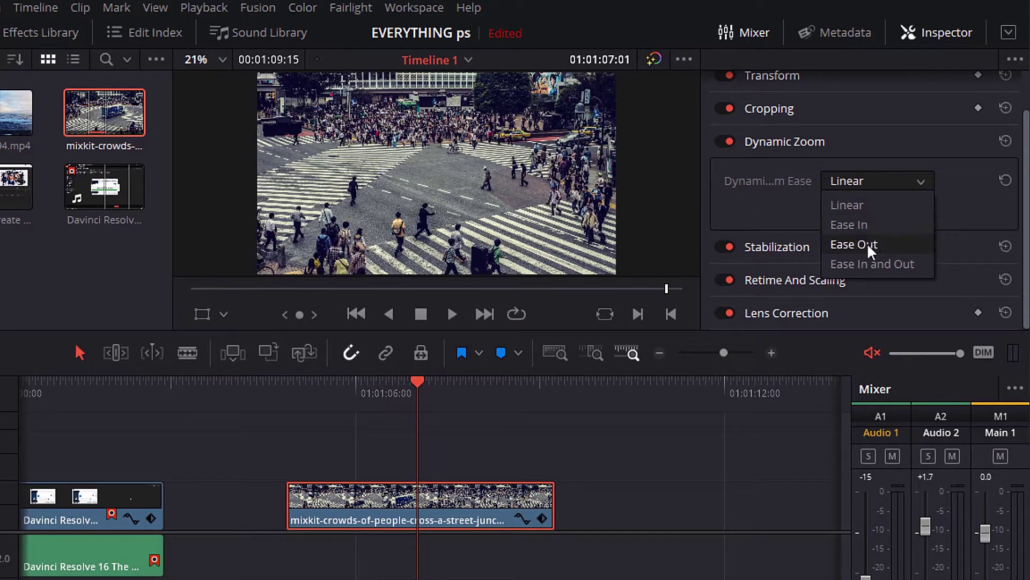
left_click(887, 263)
Preview the zoom, then turn Dynamic Zoom off and play the crowd clip from the start
left_click_drag(392, 385, 278, 404)
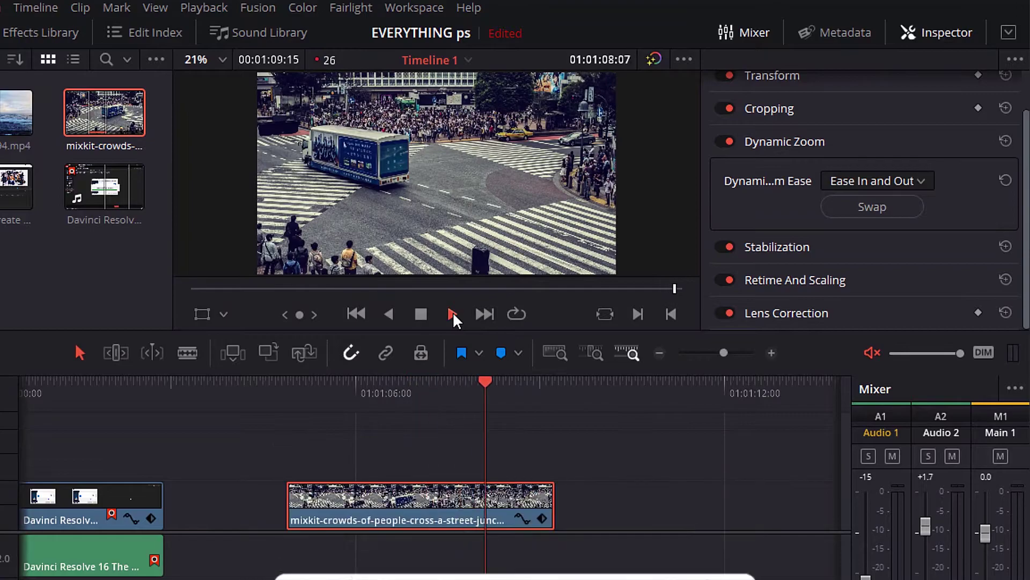
left_click(724, 142)
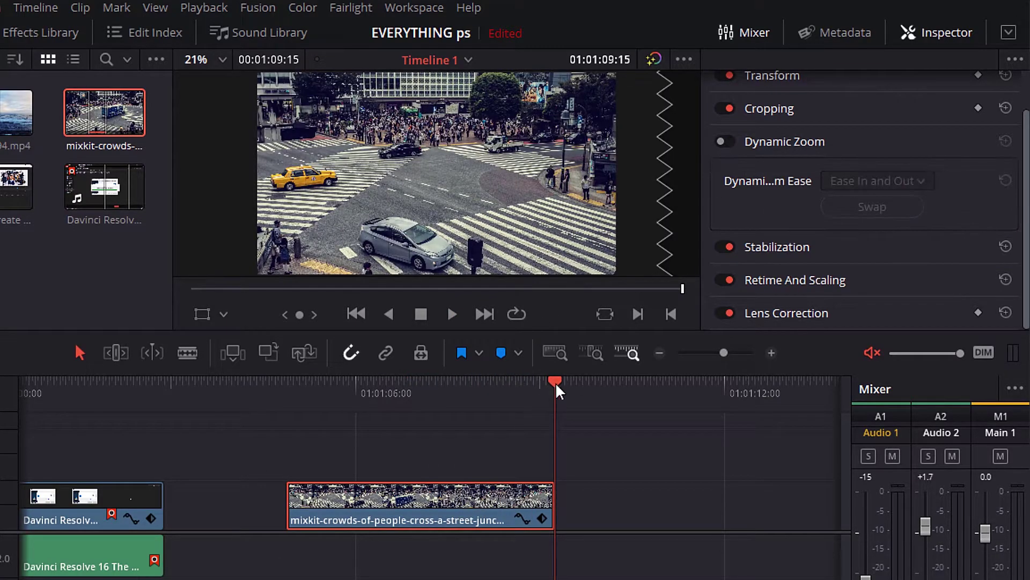
left_click_drag(556, 382, 271, 428)
left_click(452, 314)
Expand Stabilization, start the Stabilize analysis, and cancel it
left_click(855, 141)
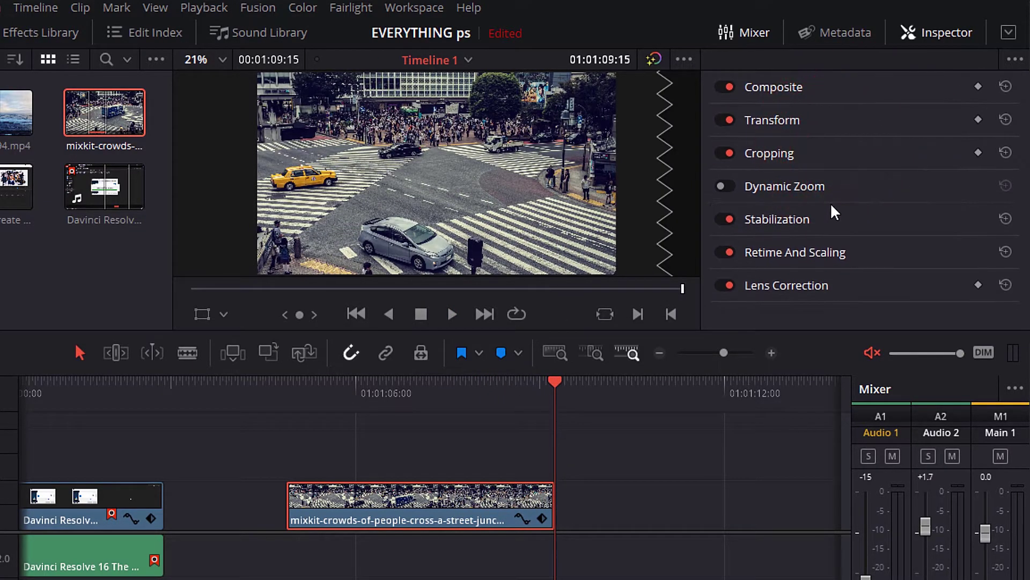
left_click(863, 219)
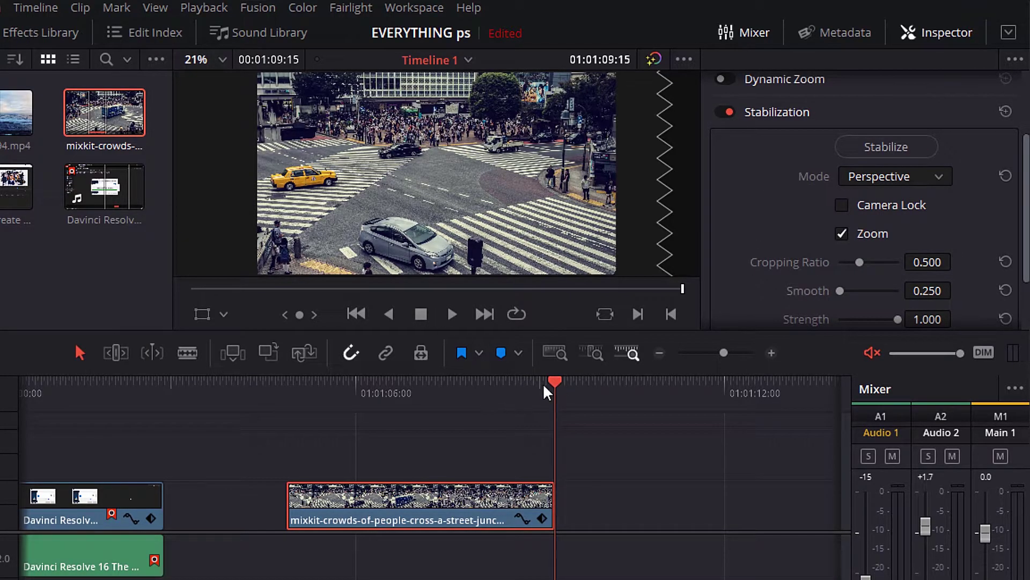
left_click_drag(543, 383, 423, 383)
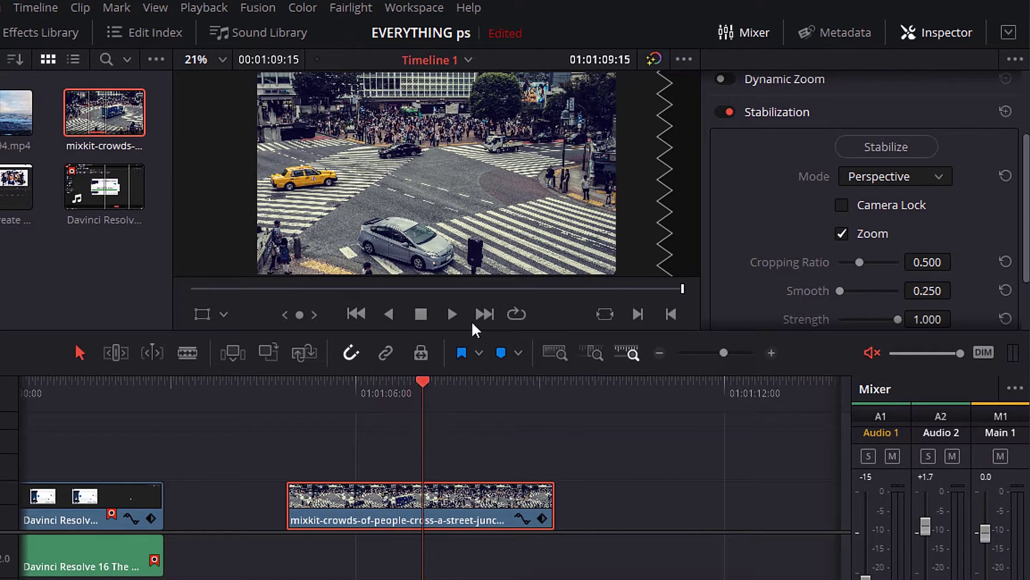
left_click(885, 147)
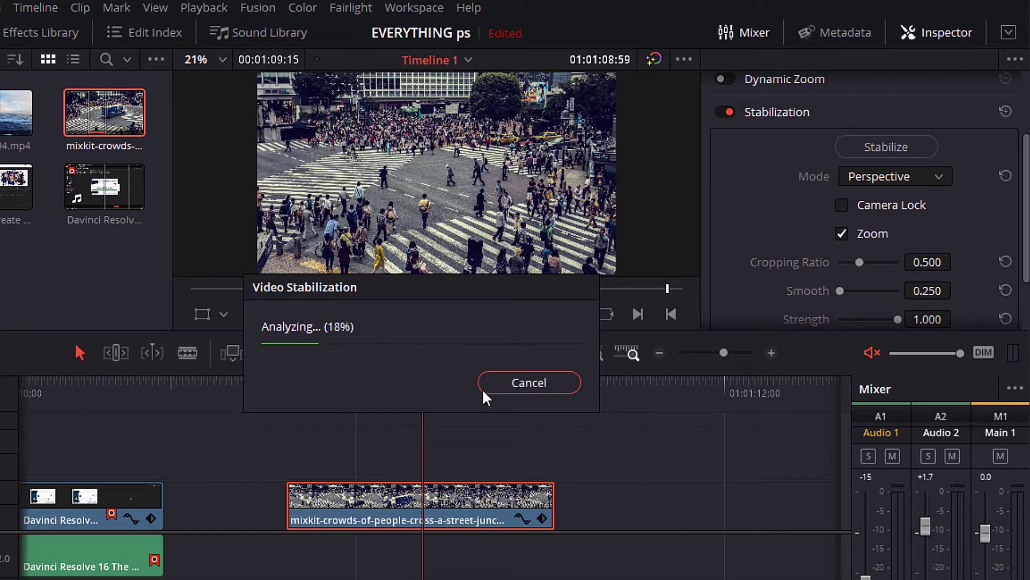
left_click(532, 382)
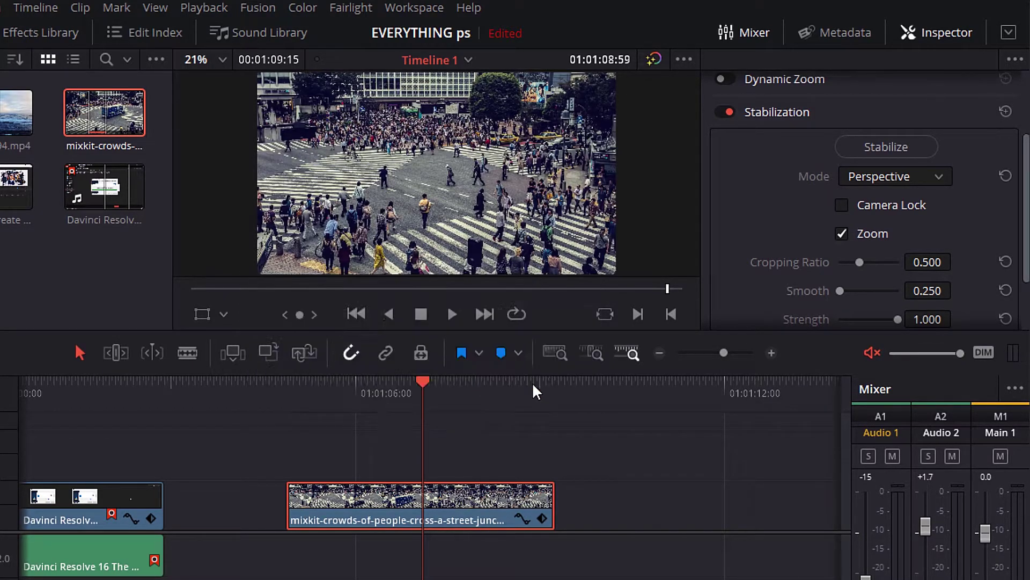
Keep Stabilization mode on Perspective, collapse it, and expand Retime And Scaling
left_click(937, 180)
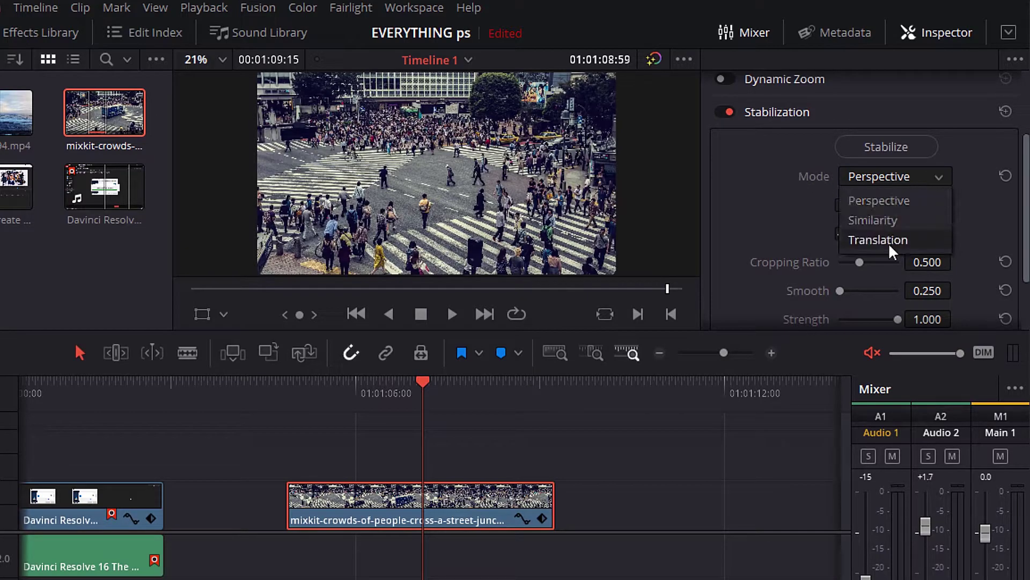
left_click(925, 175)
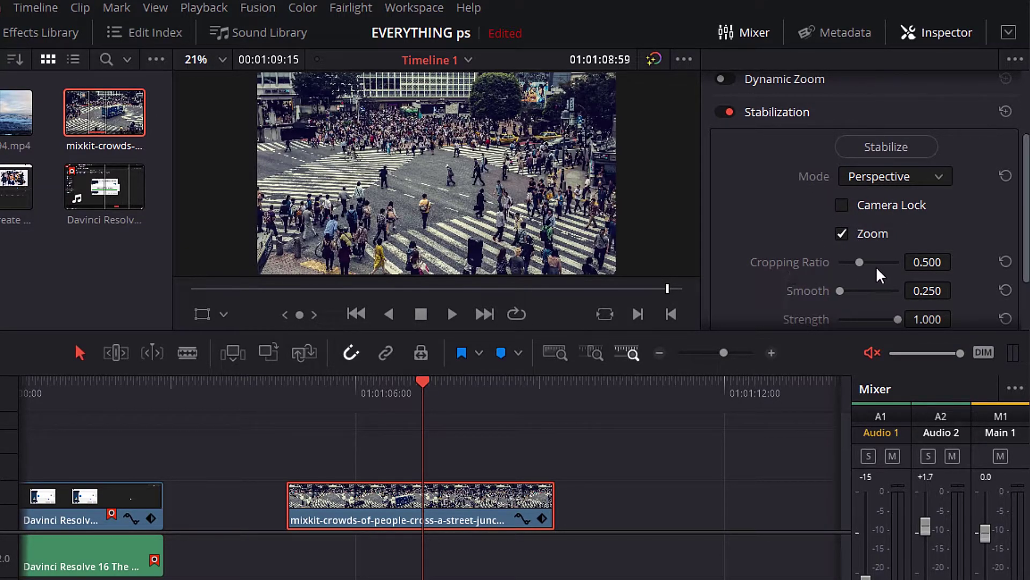
left_click_drag(1027, 261, 1027, 282)
scroll(859, 117, "up", 1)
left_click(846, 113)
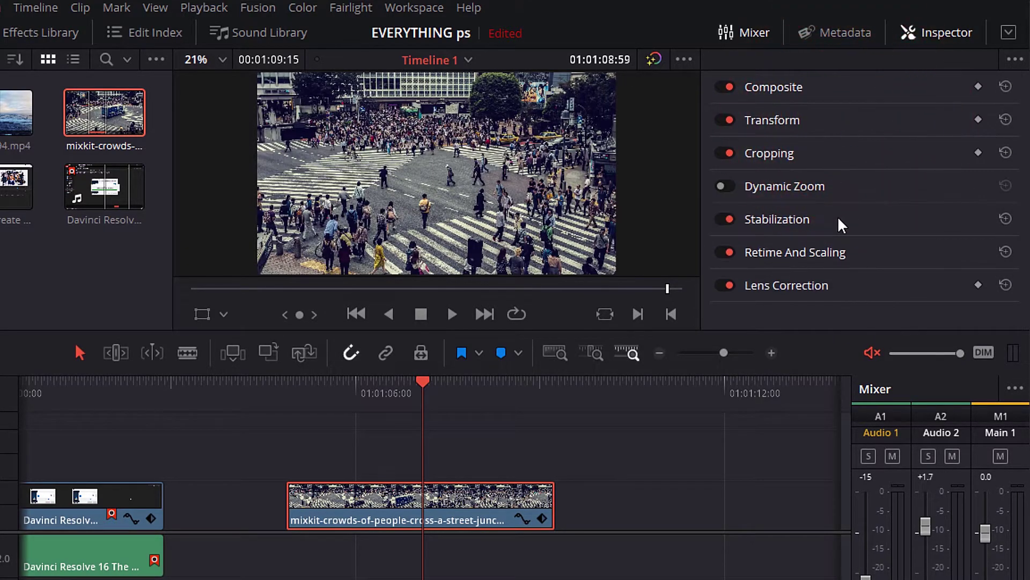
left_click(895, 256)
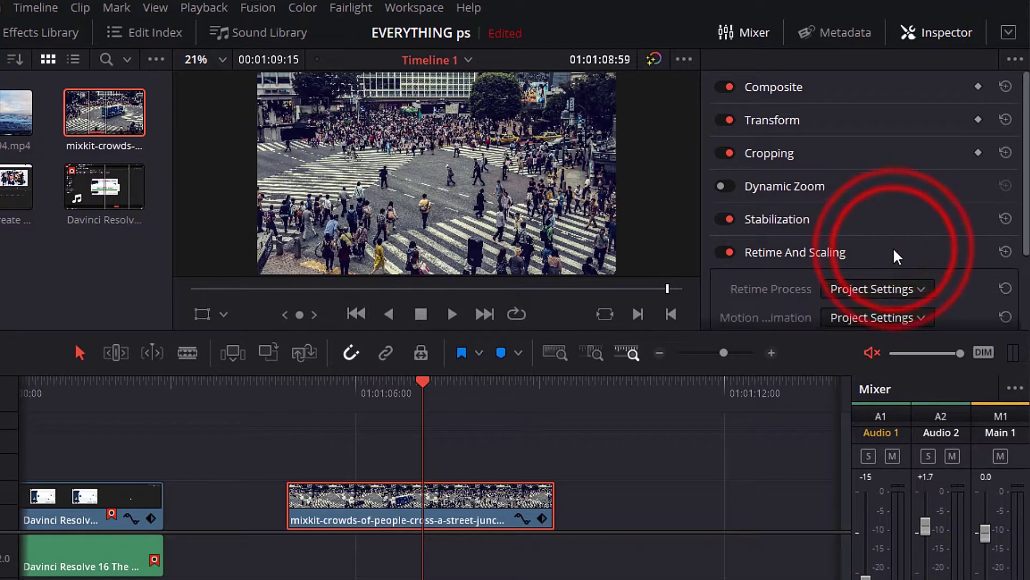
scroll(790, 271, "down", 2)
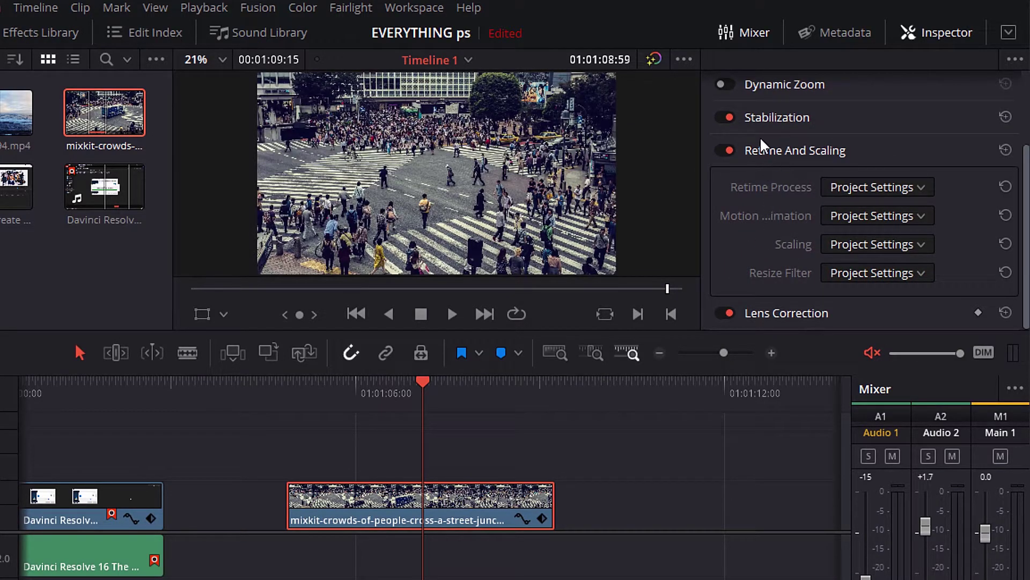
Analyze Lens Correction, set Distortion to 0.077, and dismiss the Studio limitation notice
left_click(865, 150)
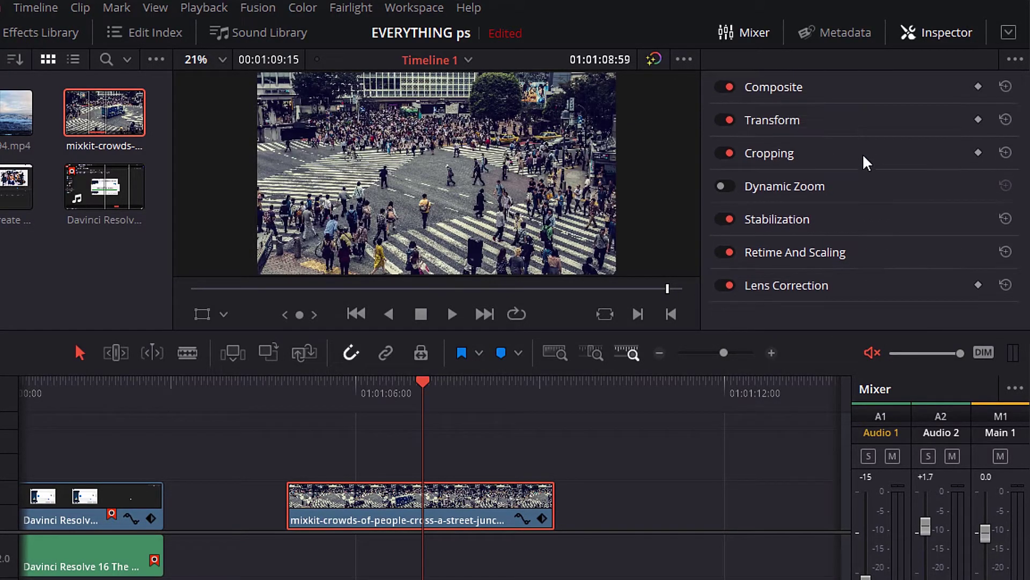
left_click(857, 284)
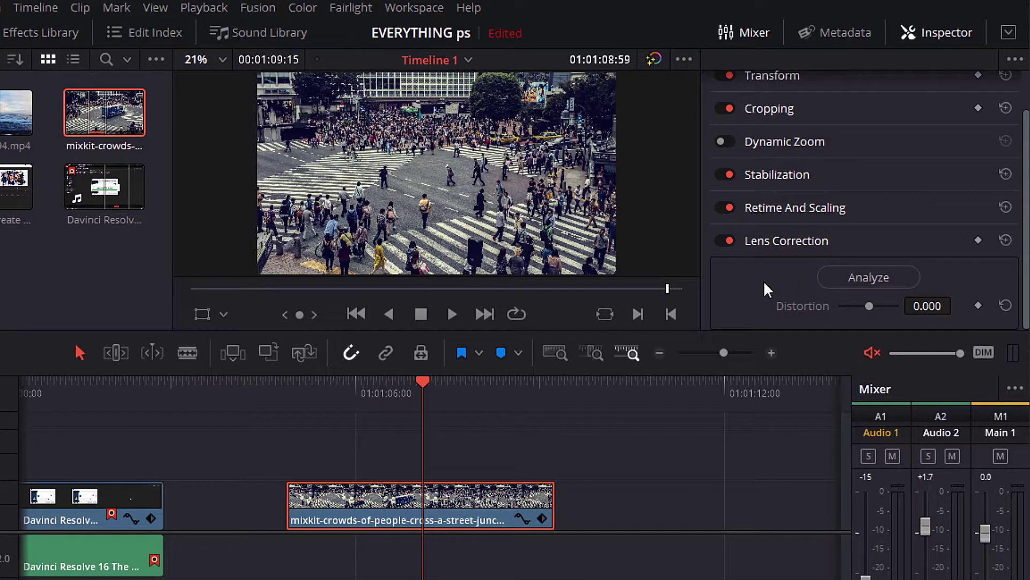
left_click(863, 278)
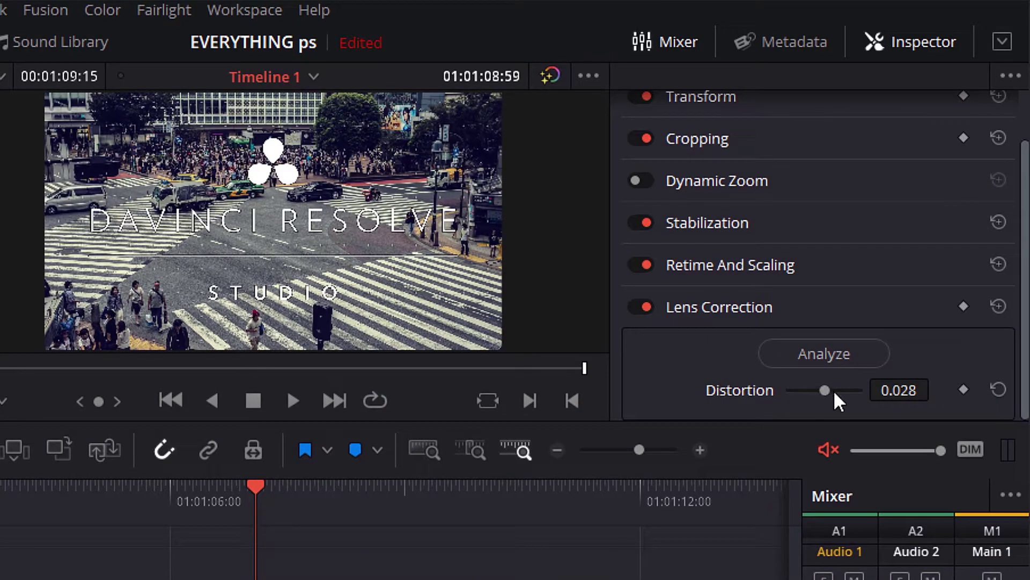
left_click_drag(833, 390, 837, 390)
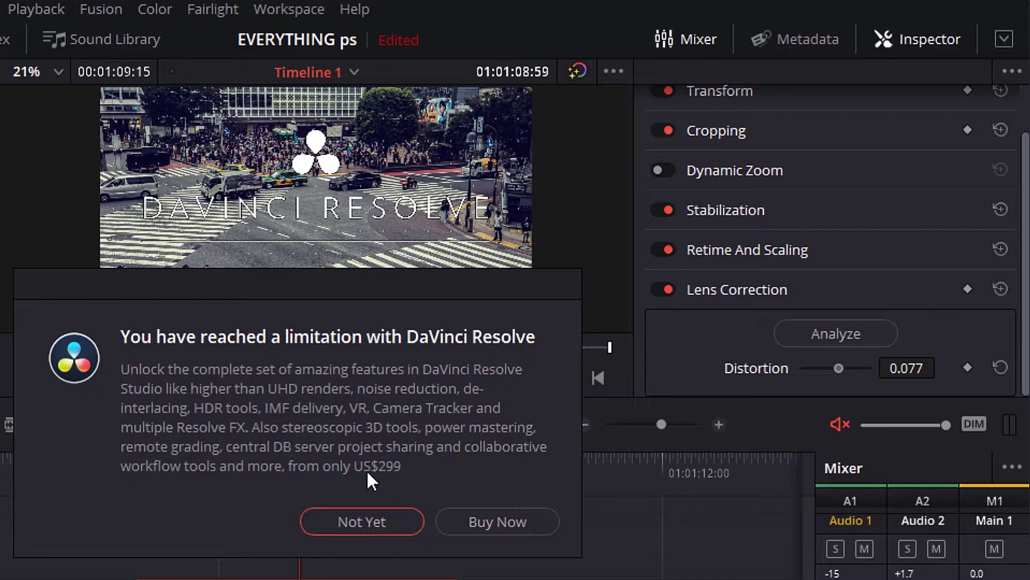
left_click(369, 518)
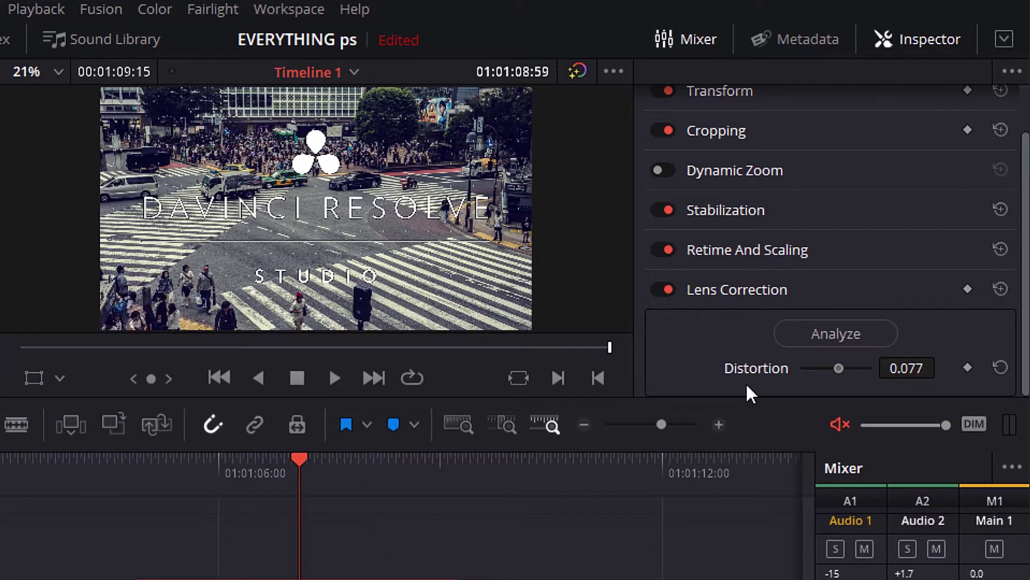
Reset lens distortion to 0.000 and scale the clip down with on-screen Transform controls
left_click(999, 366)
left_click(850, 298)
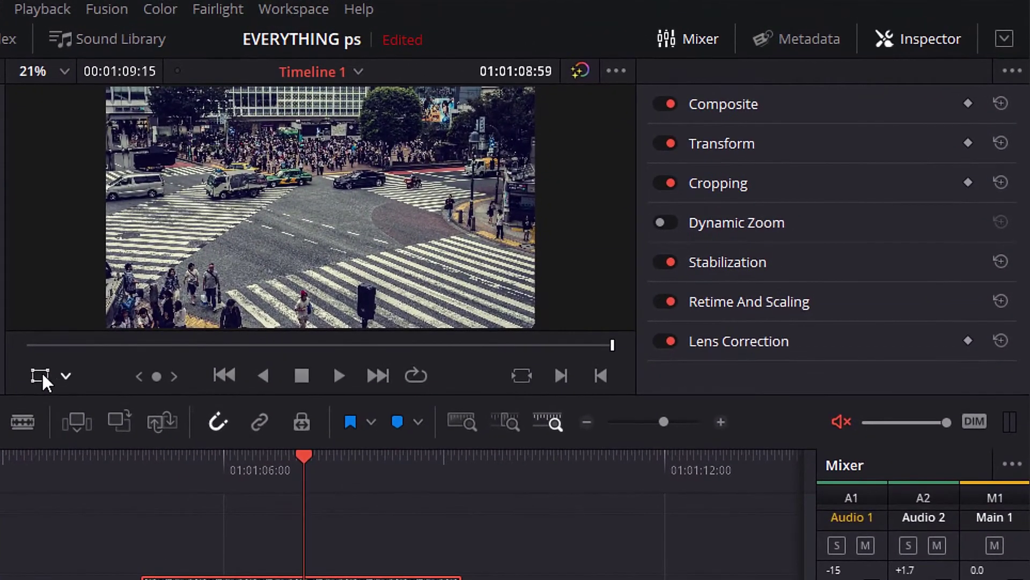
left_click(67, 375)
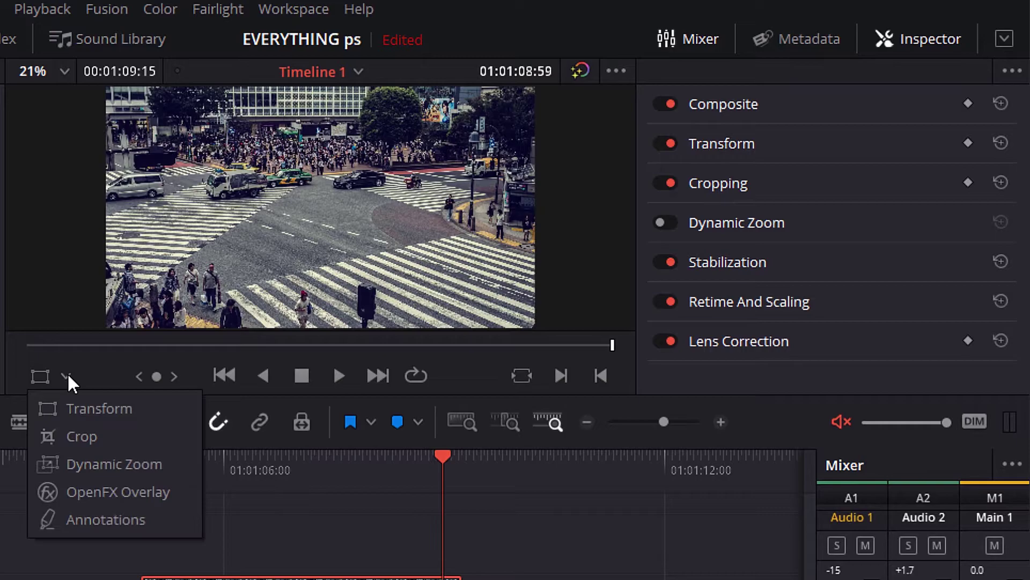
left_click(81, 411)
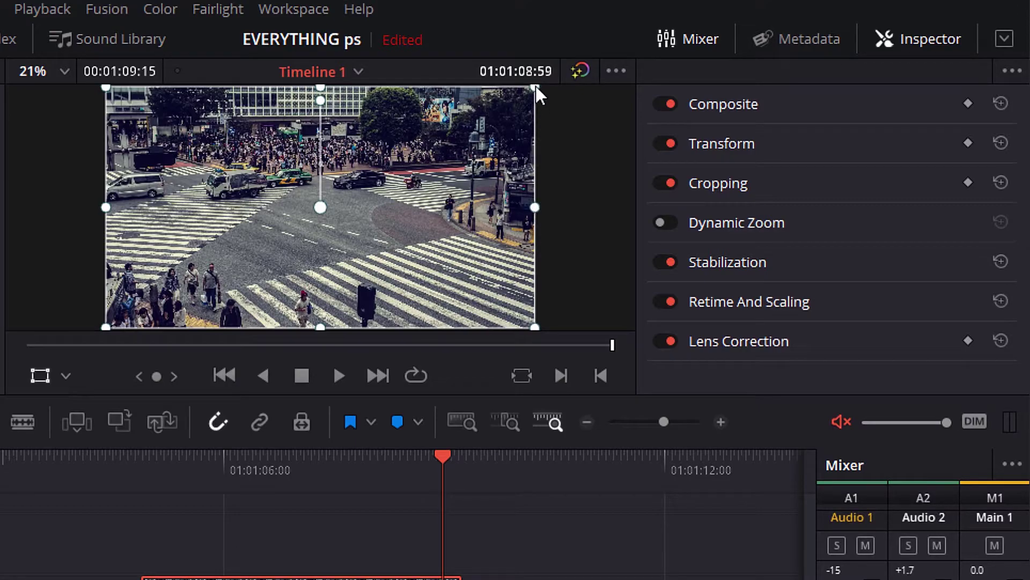
left_click_drag(535, 87, 465, 140)
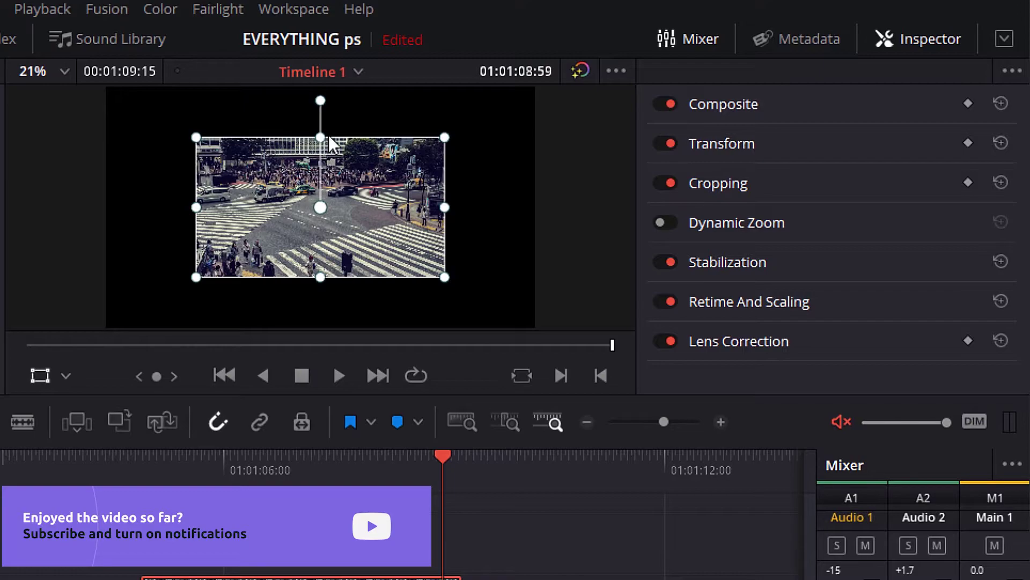
mouse_move(325, 137)
left_mouse_down()
mouse_move(340, 139)
mouse_move(342, 165)
mouse_move(341, 137)
left_mouse_up()
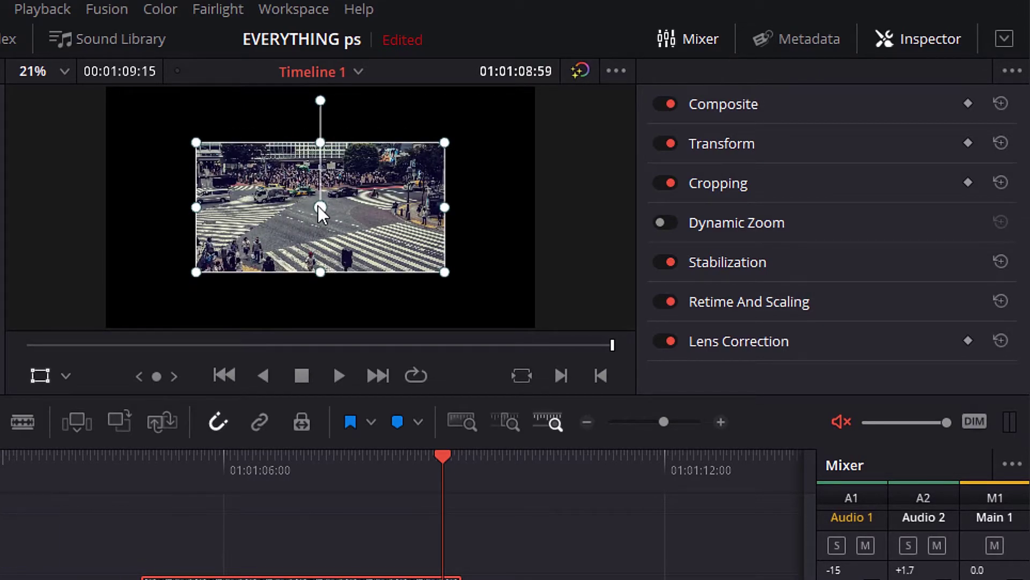
mouse_move(318, 205)
left_mouse_down()
mouse_move(350, 200)
mouse_move(312, 186)
mouse_move(304, 214)
left_mouse_up()
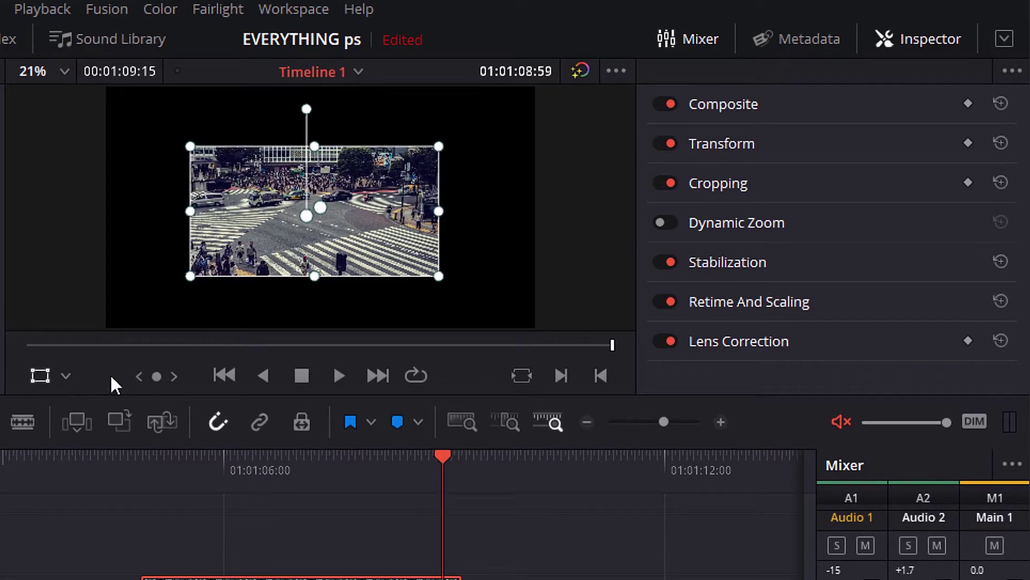
Switch the viewer overlay to Crop and crop in the clip's right and left sides
left_click(61, 378)
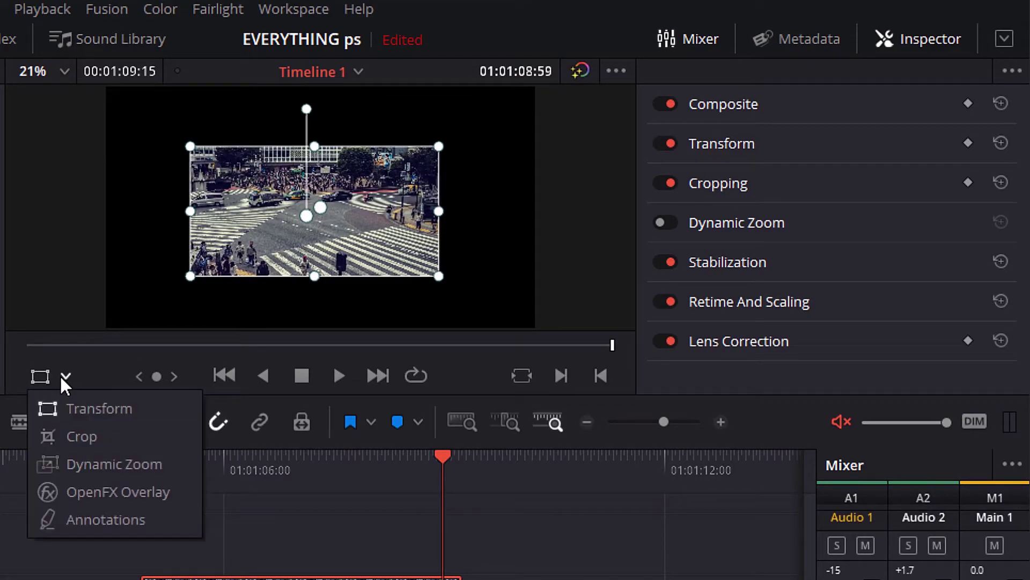
left_click(84, 435)
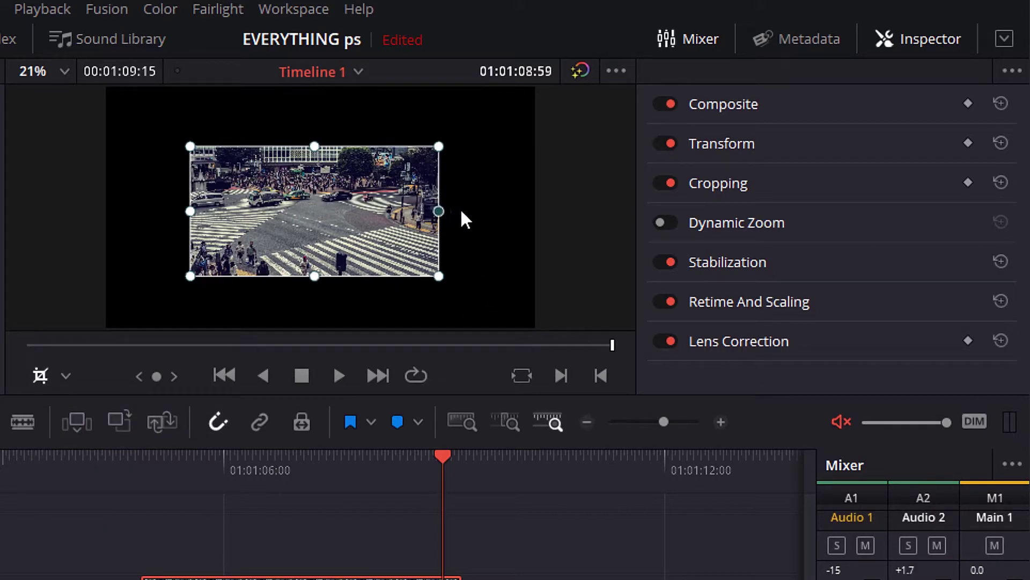
left_click_drag(439, 211, 405, 212)
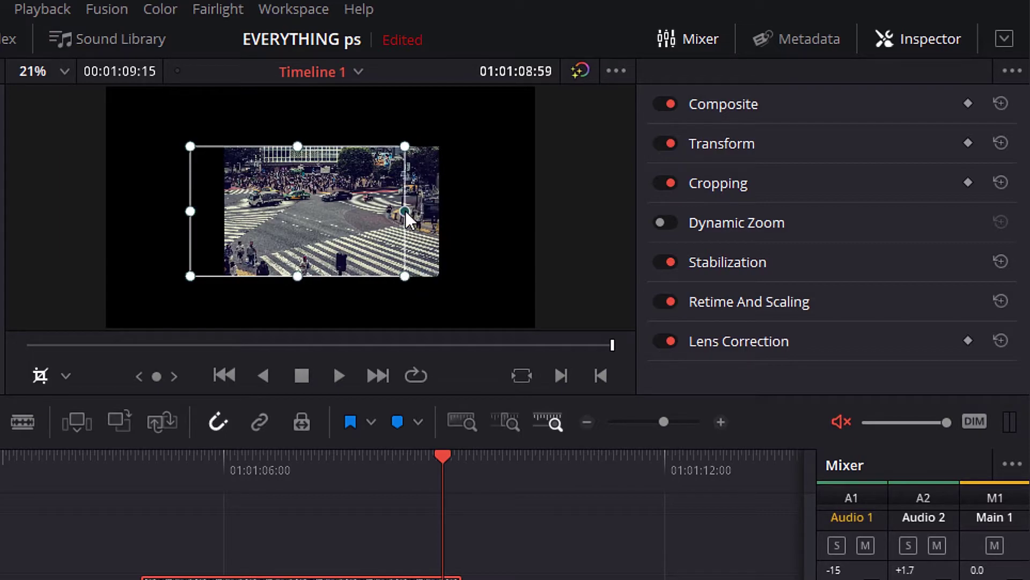
left_click_drag(191, 211, 223, 211)
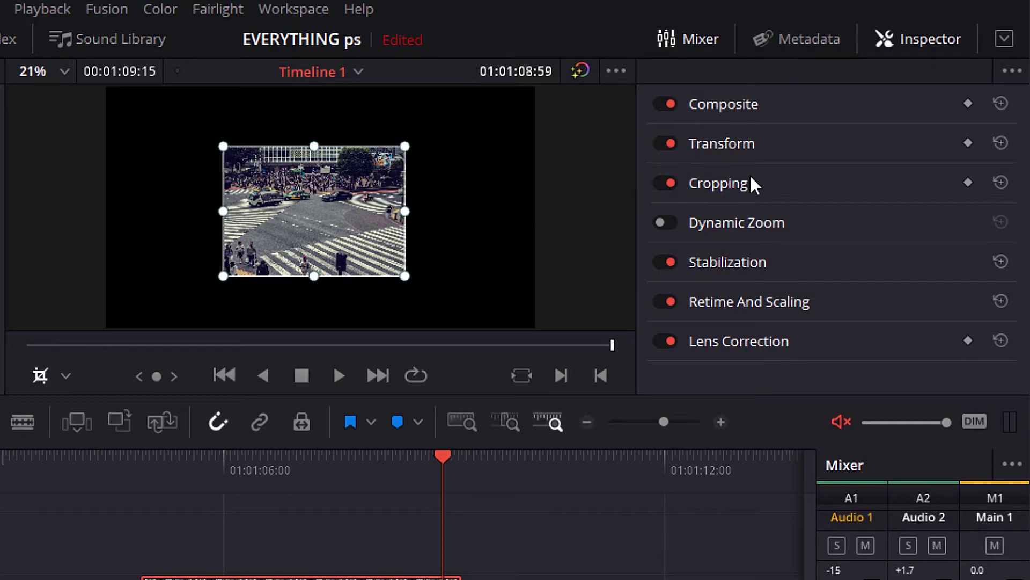
Reset the clip's Cropping and Transform values in the Inspector
left_click(996, 181)
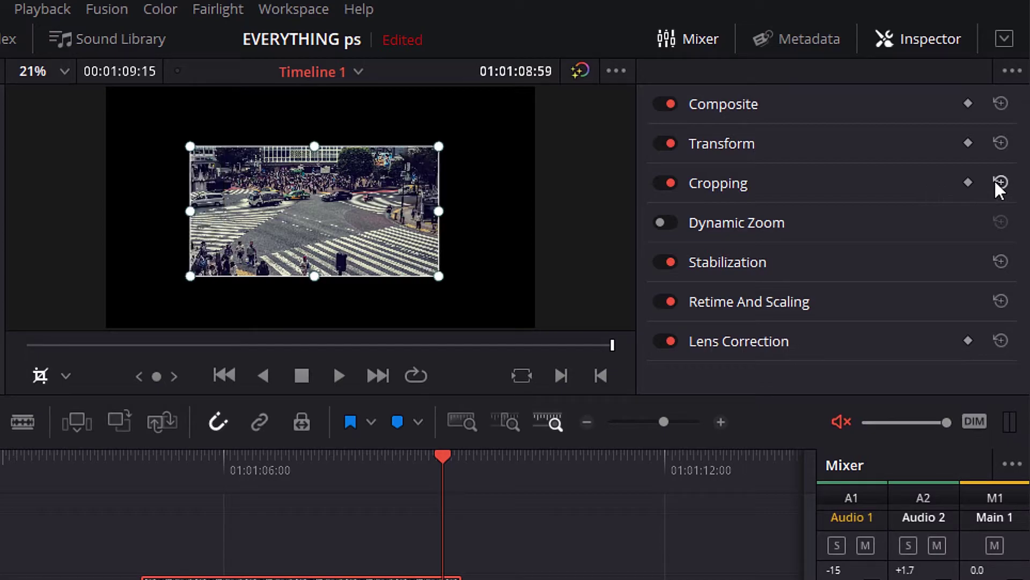
left_click(1000, 143)
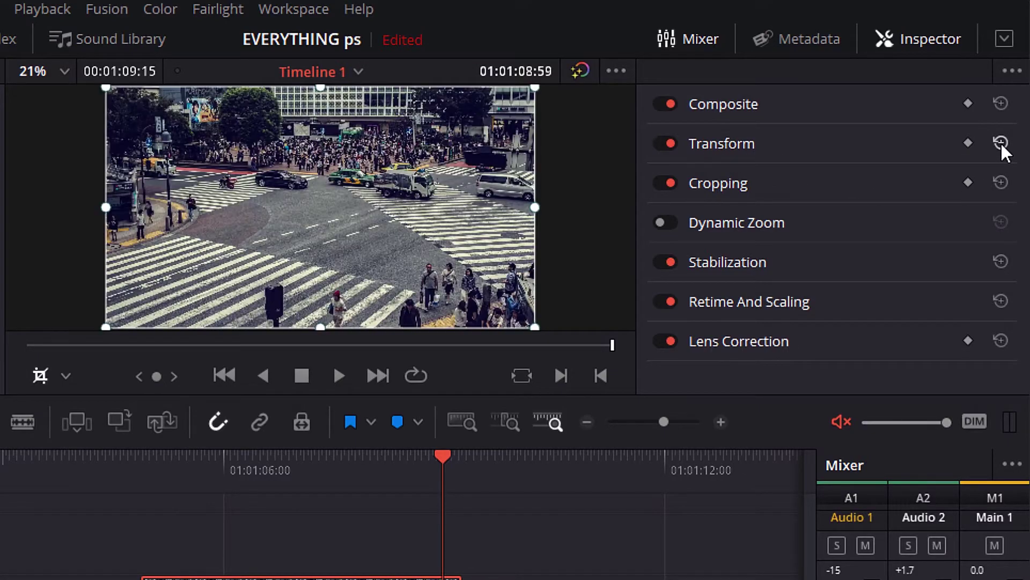
left_click(66, 376)
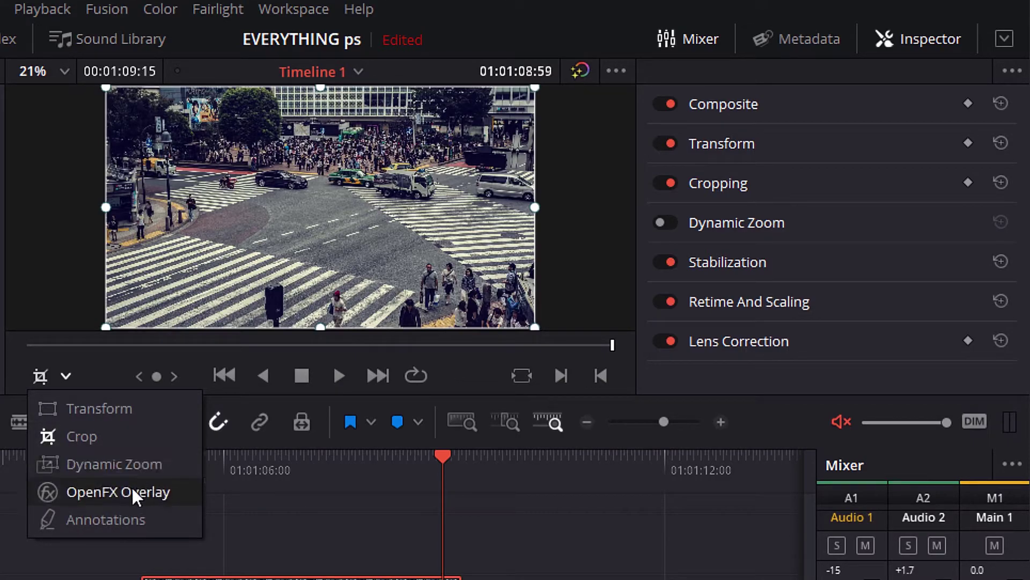
Switch to annotation mode, jump to the first marker, and circle the motorcyclist in red
left_click(130, 518)
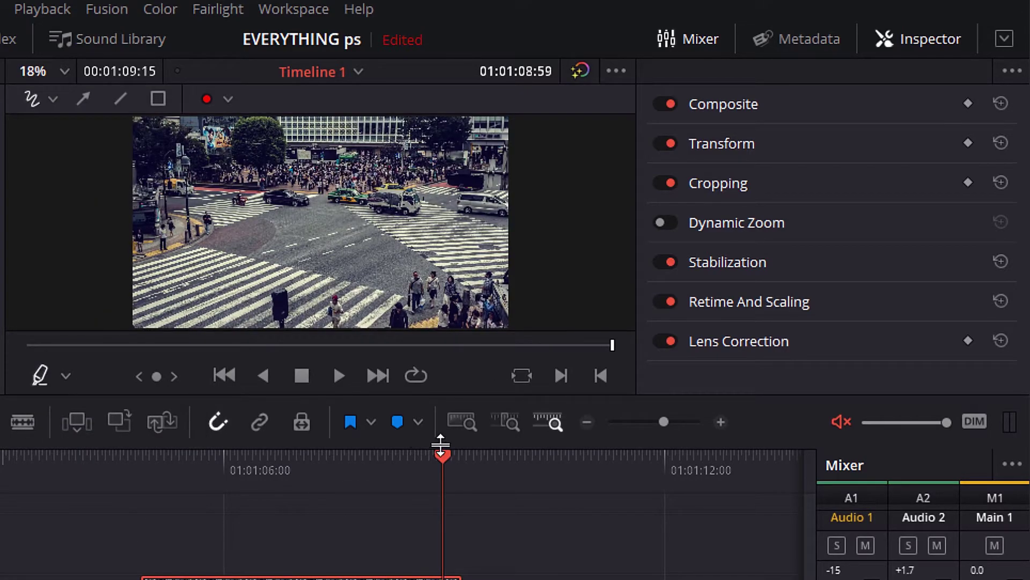
left_click_drag(443, 456, 296, 456)
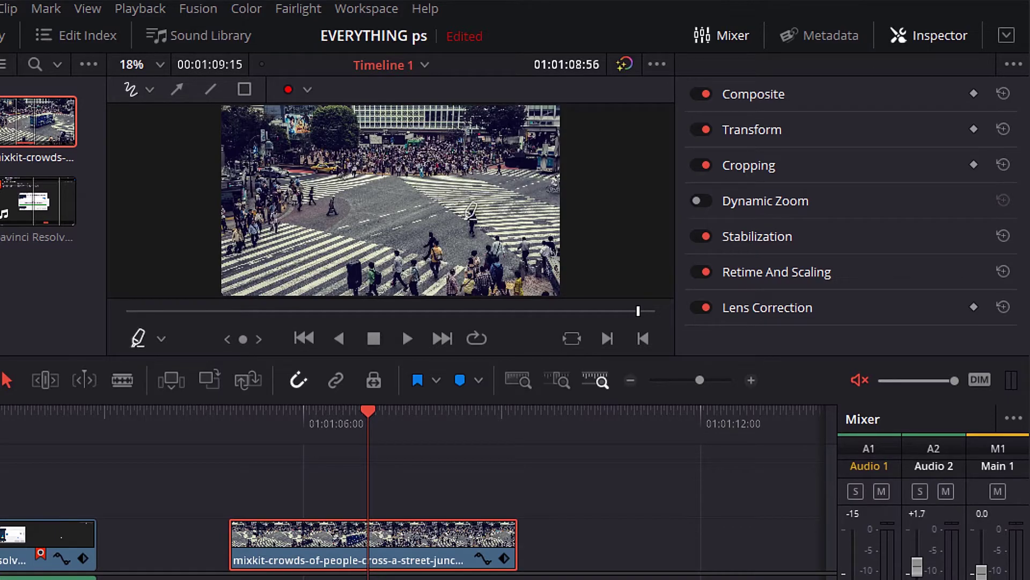
key("shift+Down")
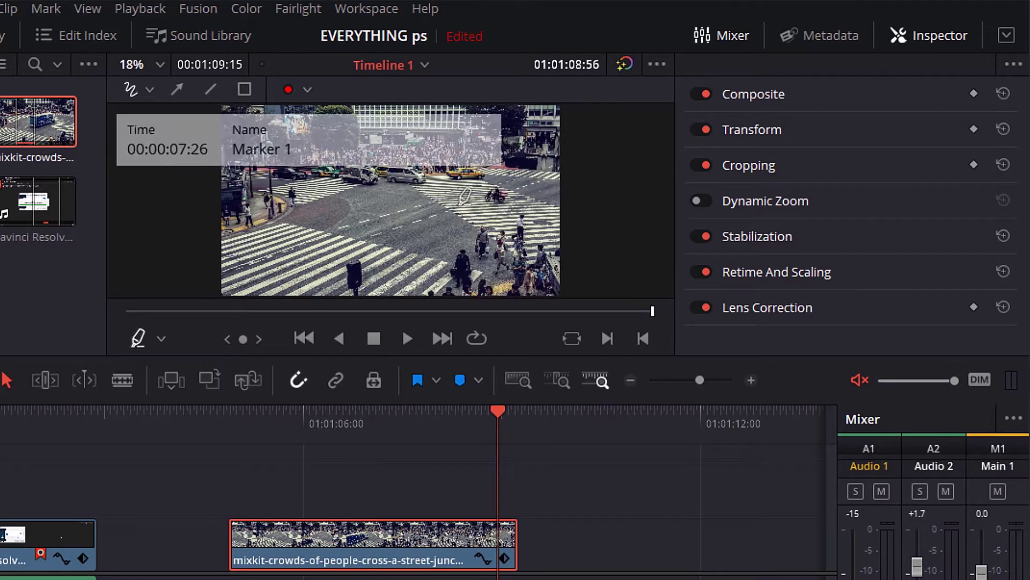
mouse_move(478, 204)
left_mouse_down()
mouse_move(518, 196)
mouse_move(507, 180)
mouse_move(470, 183)
mouse_move(463, 199)
left_mouse_up()
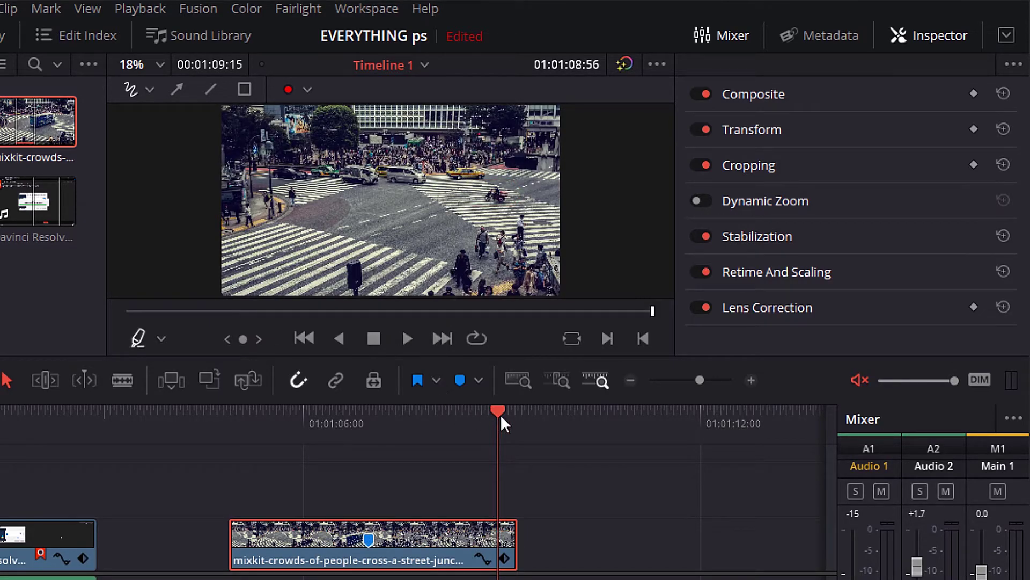
Move about a second forward and circle a pedestrian in red, creating Marker 2
left_click_drag(499, 414, 379, 432)
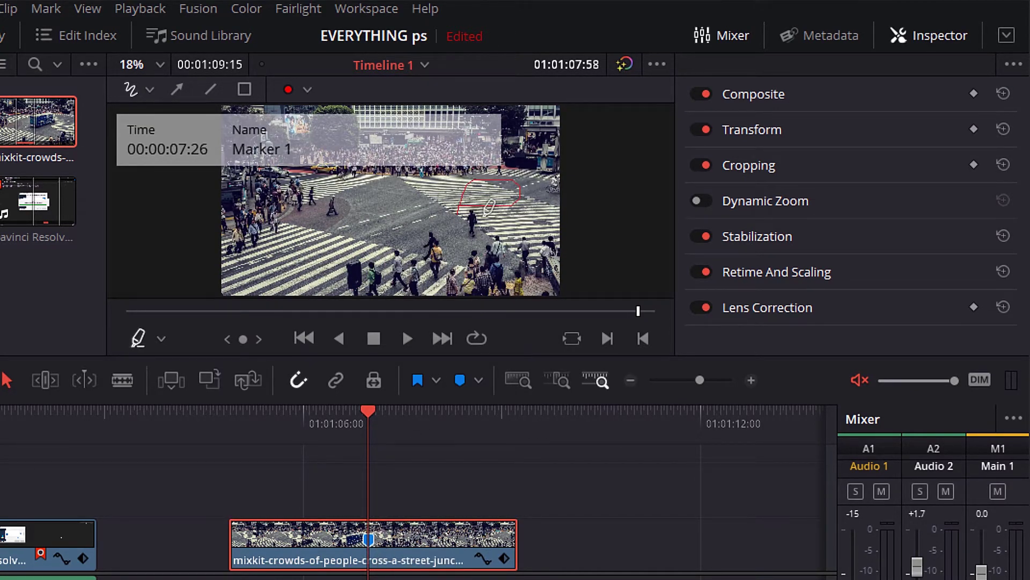
key("shift+Right")
left_click_drag(478, 224, 403, 213)
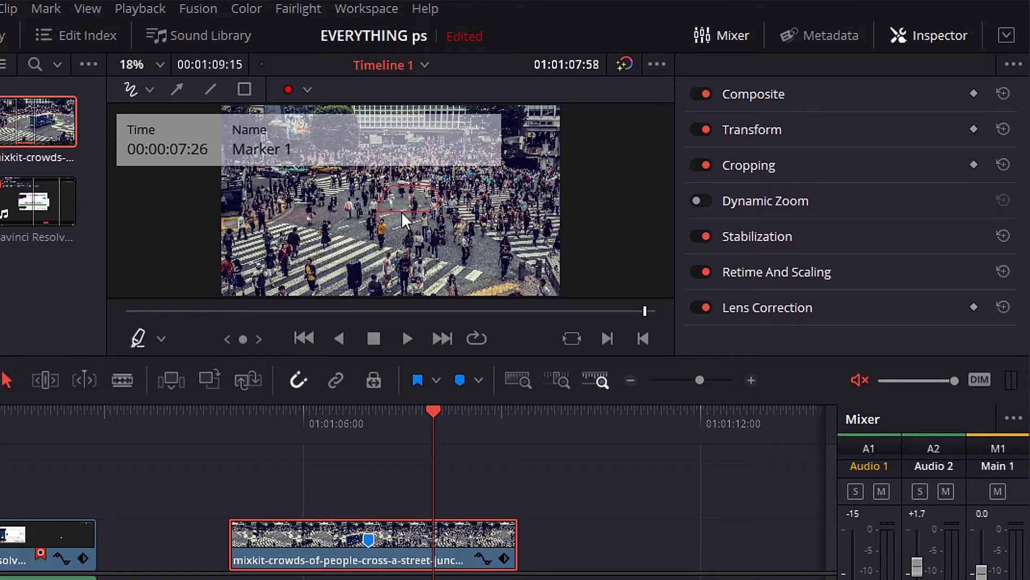
left_click(385, 211)
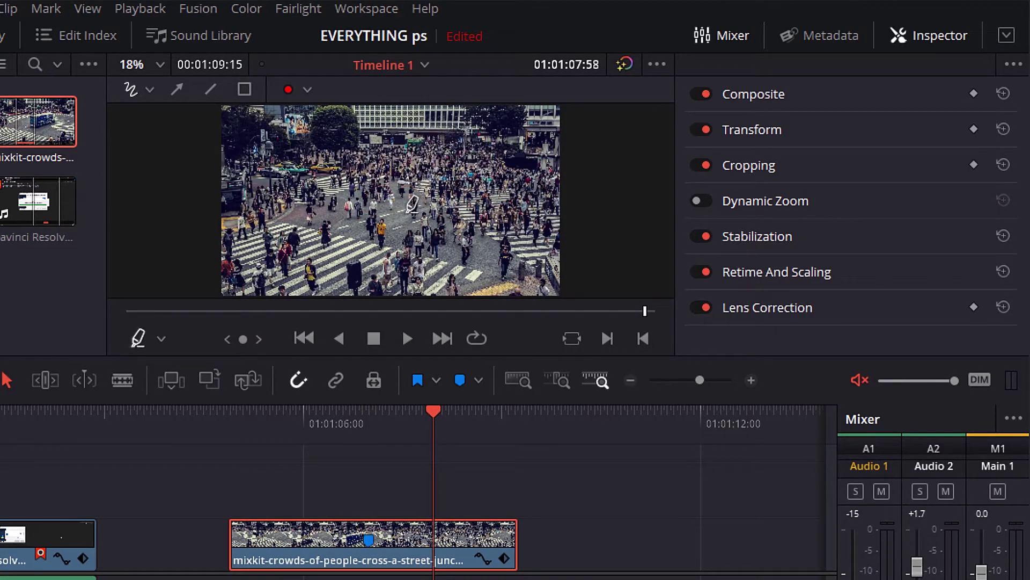
mouse_move(417, 211)
left_mouse_down()
mouse_move(390, 195)
mouse_move(412, 225)
left_mouse_up()
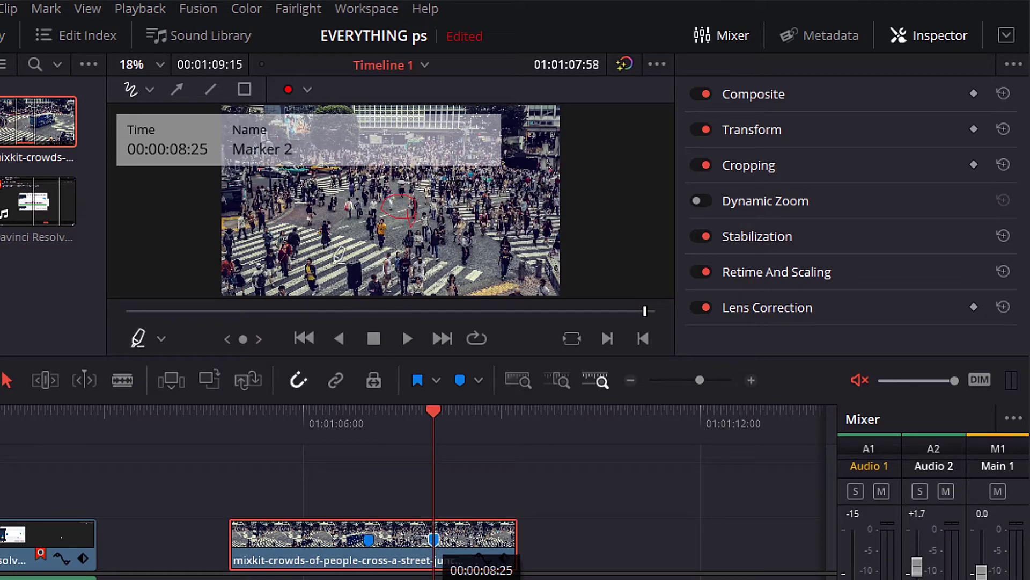
Choose the thickest pen stroke and draw a large red ellipse around the earlier circle
left_click(150, 90)
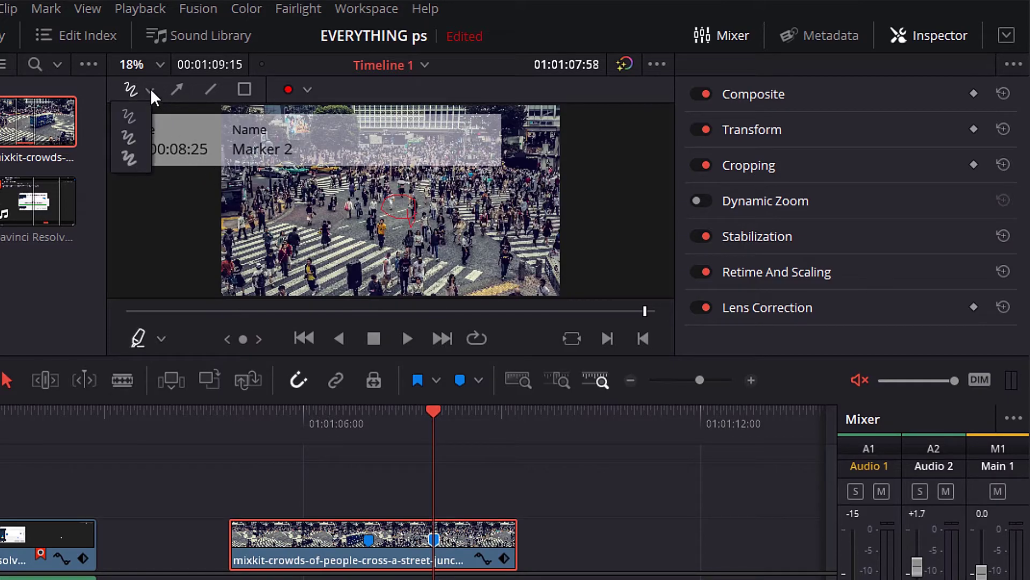
left_click(132, 157)
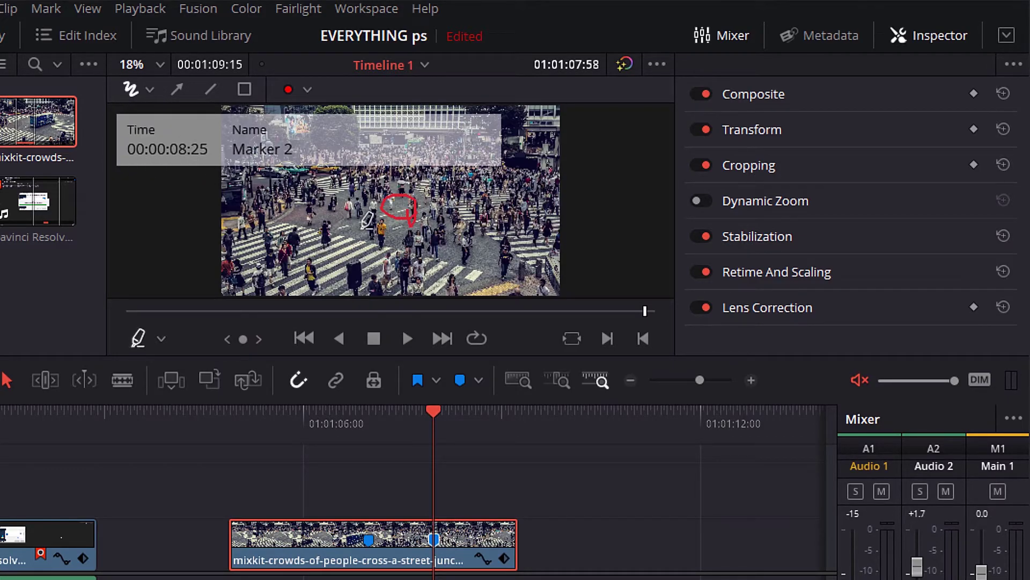
mouse_move(382, 241)
left_mouse_down()
mouse_move(440, 241)
mouse_move(453, 189)
mouse_move(368, 175)
mouse_move(390, 239)
mouse_move(417, 244)
left_mouse_up()
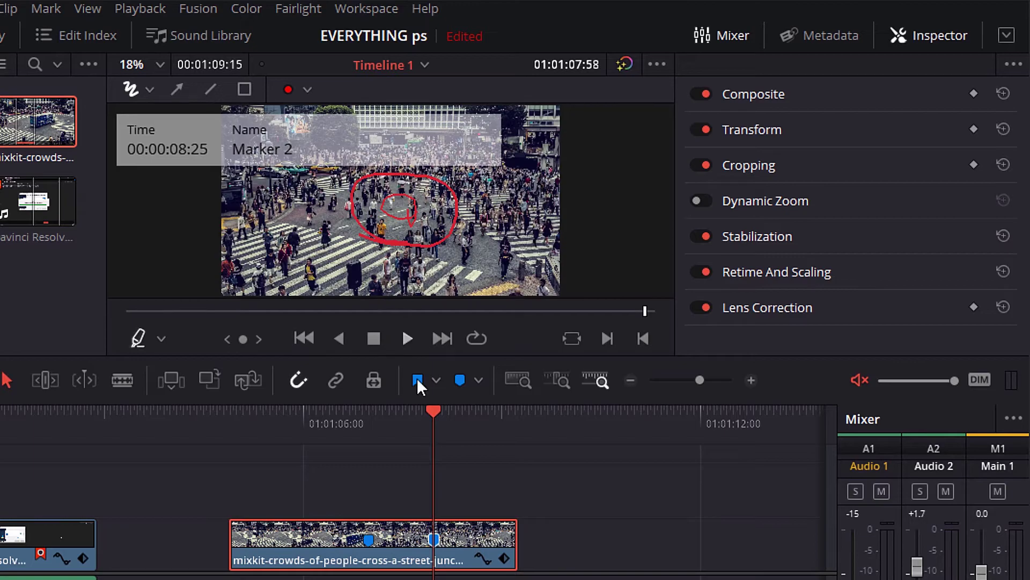
With the clip deselected, circle part of the crowd in red, adding a timeline marker at 01:01:07:22
left_click(395, 428)
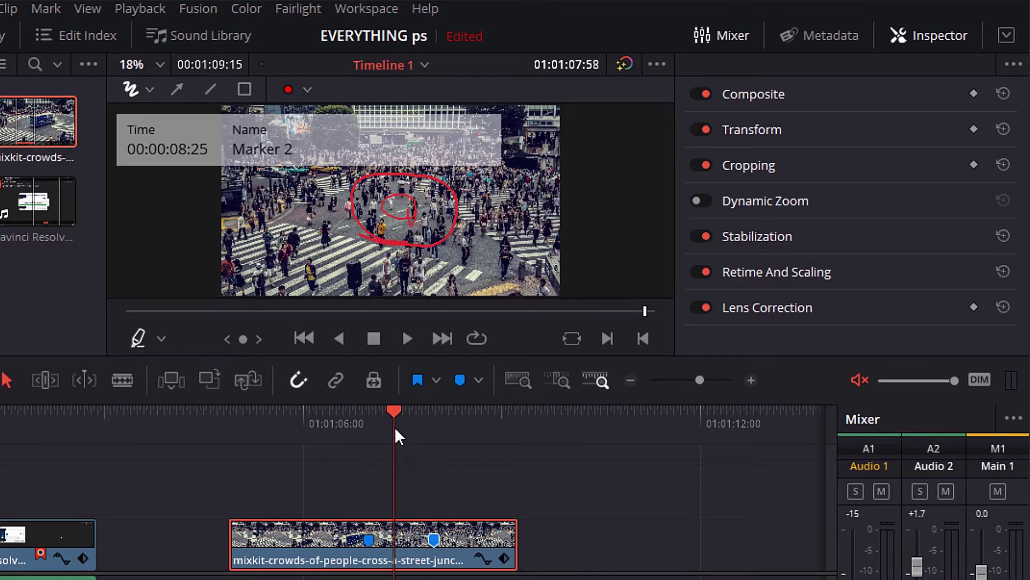
left_click(482, 481)
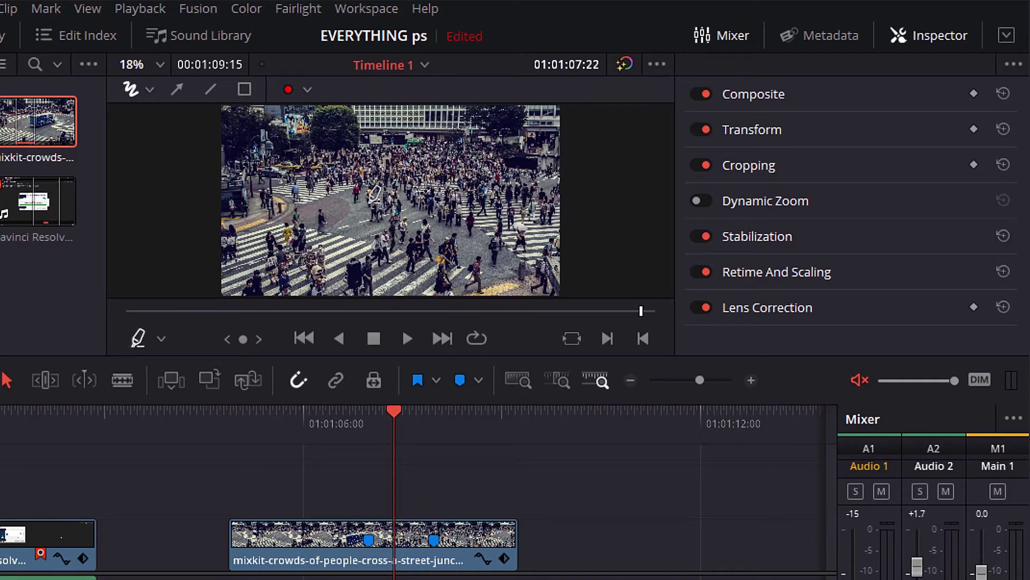
left_click_drag(362, 188, 365, 207)
mouse_move(370, 170)
left_mouse_down()
mouse_move(415, 199)
mouse_move(354, 204)
mouse_move(376, 171)
left_mouse_up()
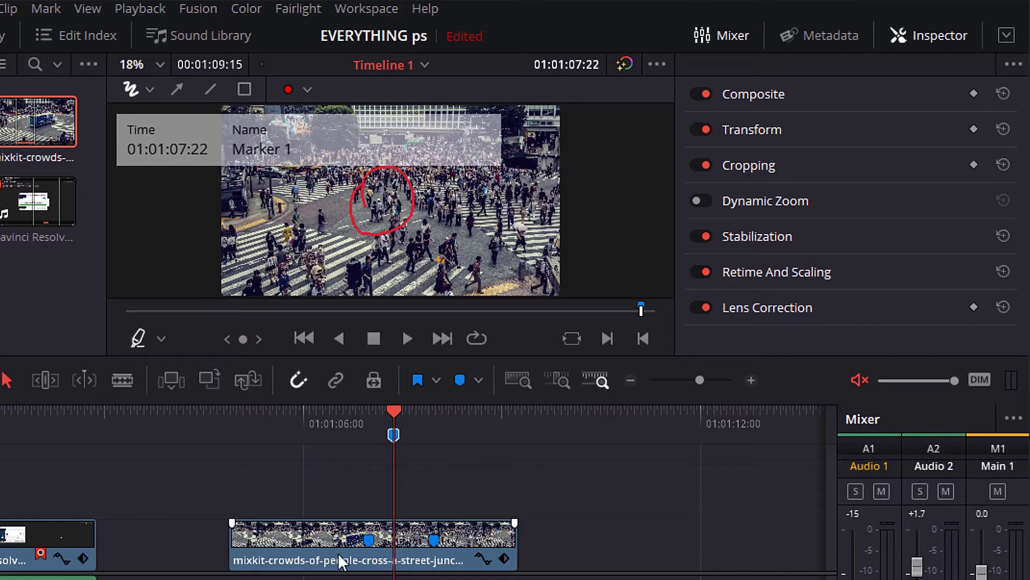
left_click(299, 547)
left_click(316, 426)
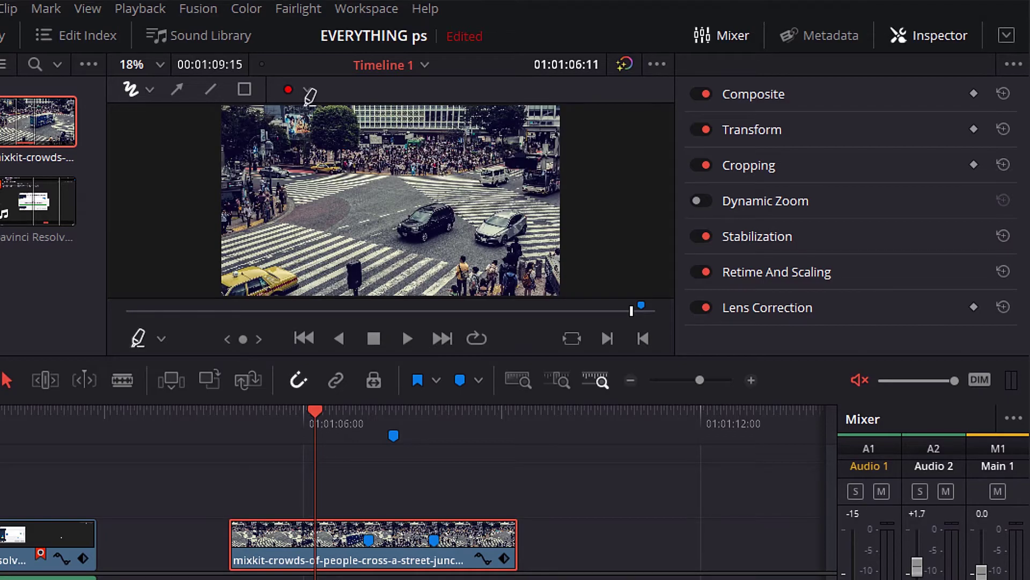
In green, circle the black car and add an arrow and a line pointing at it, creating Marker 3
left_click(307, 90)
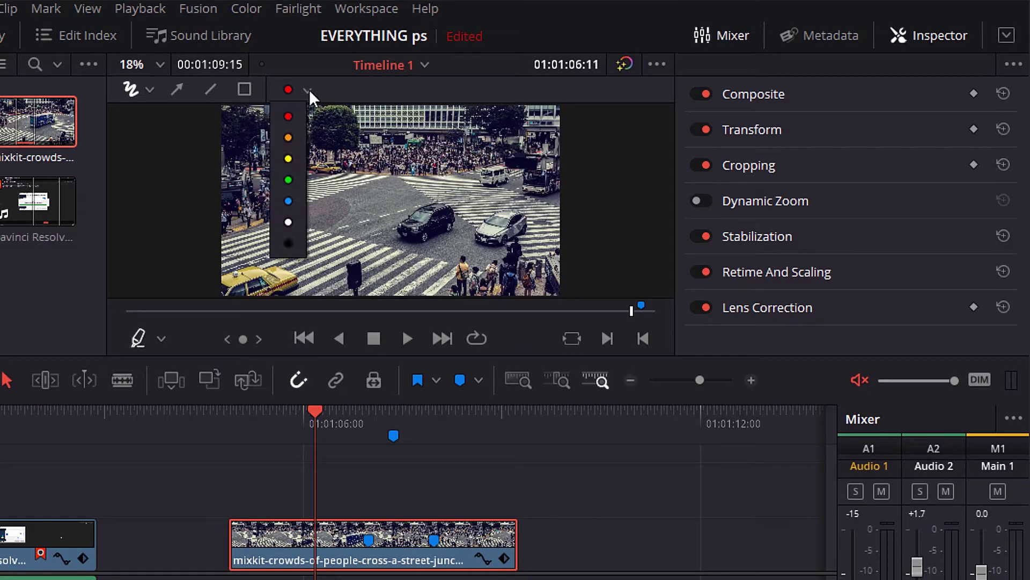
left_click(288, 179)
mouse_move(400, 214)
left_mouse_down()
mouse_move(453, 203)
mouse_move(458, 225)
mouse_move(436, 254)
mouse_move(402, 245)
mouse_move(404, 203)
left_mouse_up()
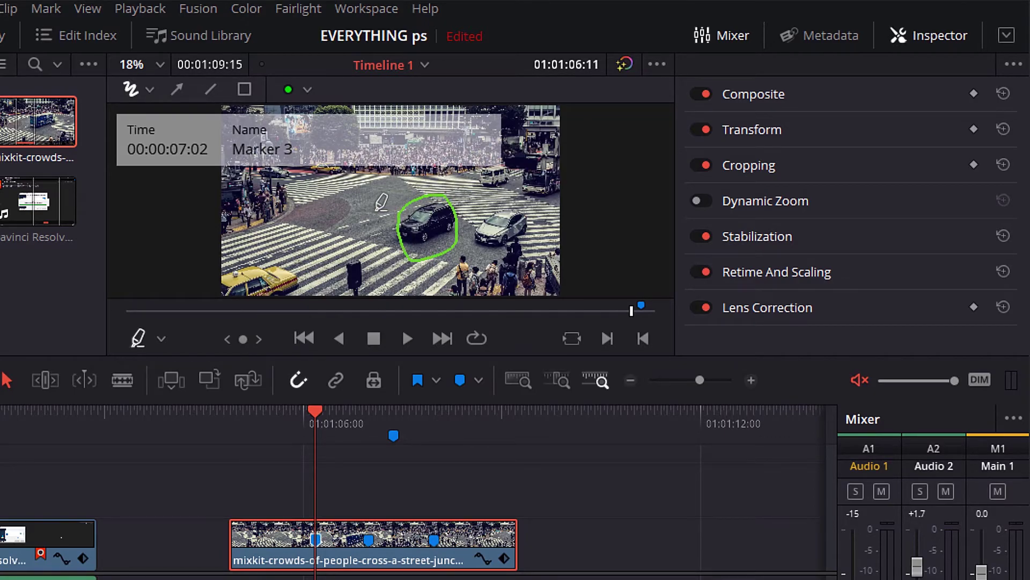
left_click(179, 90)
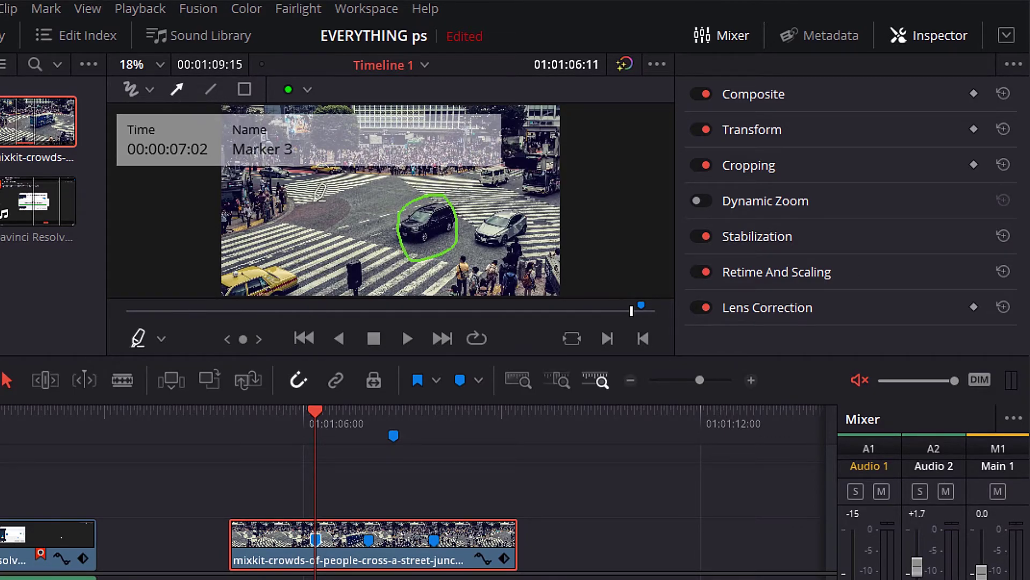
left_click_drag(305, 206, 425, 220)
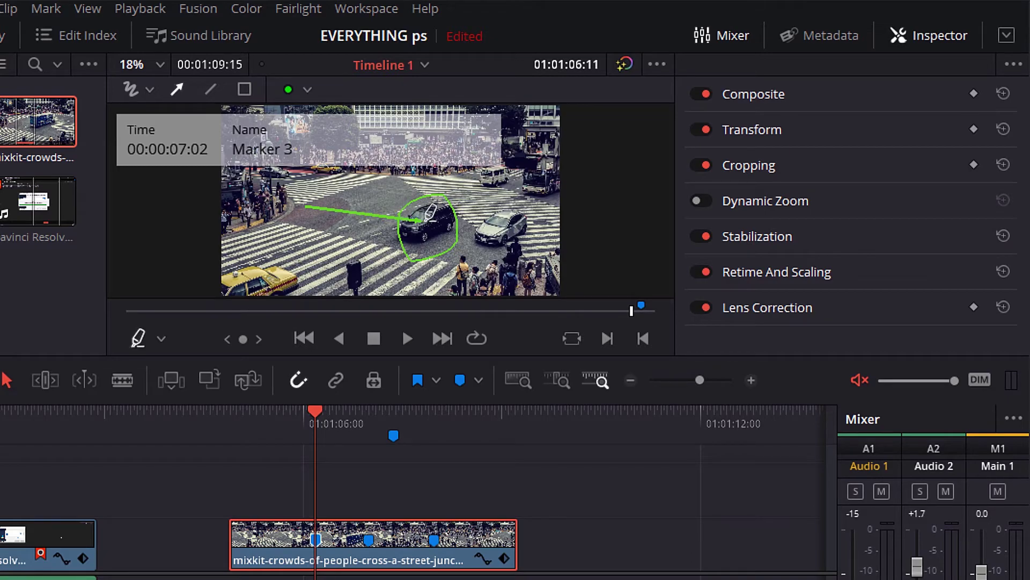
left_click(215, 92)
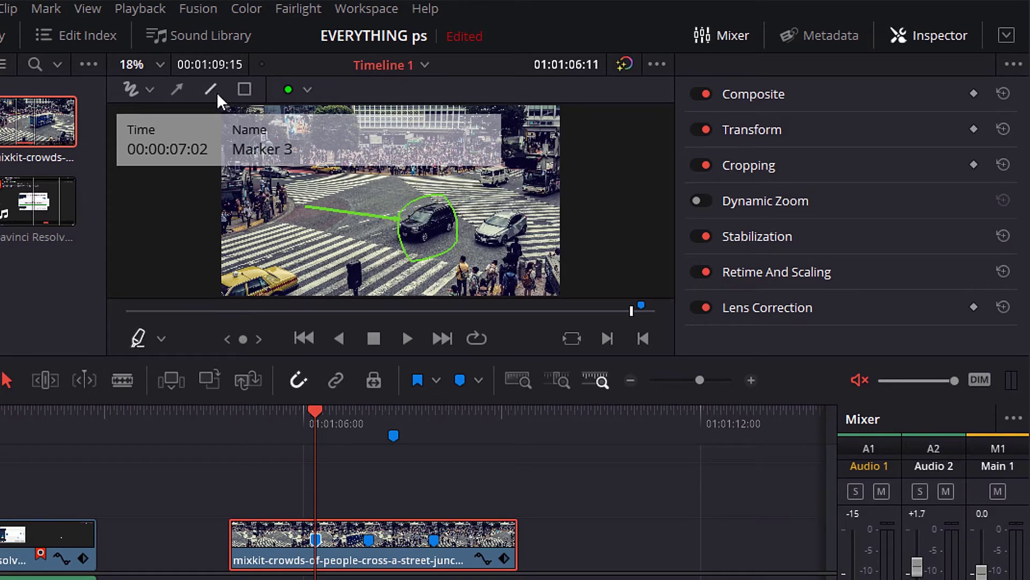
mouse_move(497, 185)
left_mouse_down()
mouse_move(409, 187)
mouse_move(303, 269)
mouse_move(290, 248)
mouse_move(265, 272)
left_mouse_up()
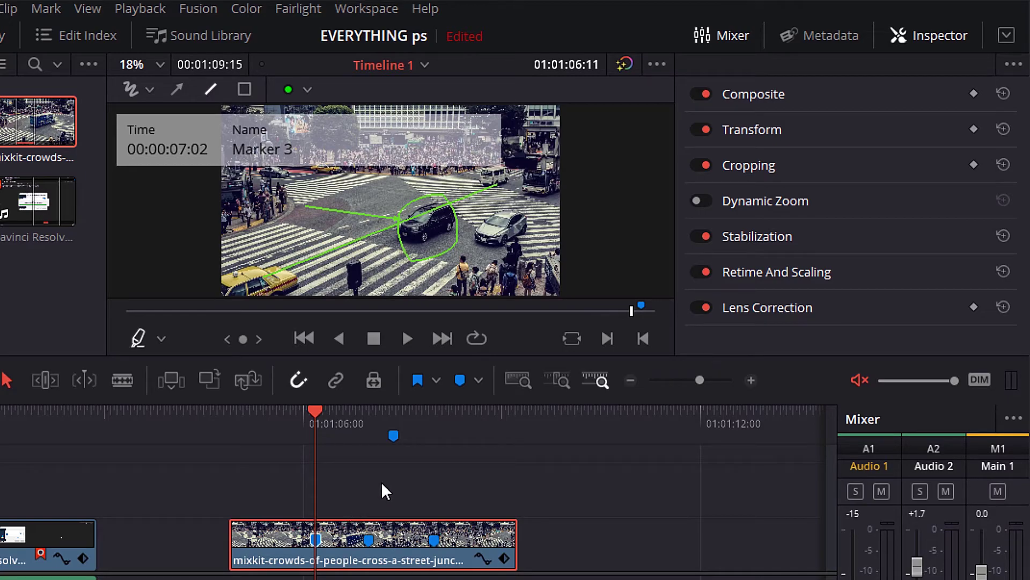
Delete the ruler's timeline marker and all three crowd-clip markers, leaving the frame free of drawings
left_click(394, 436)
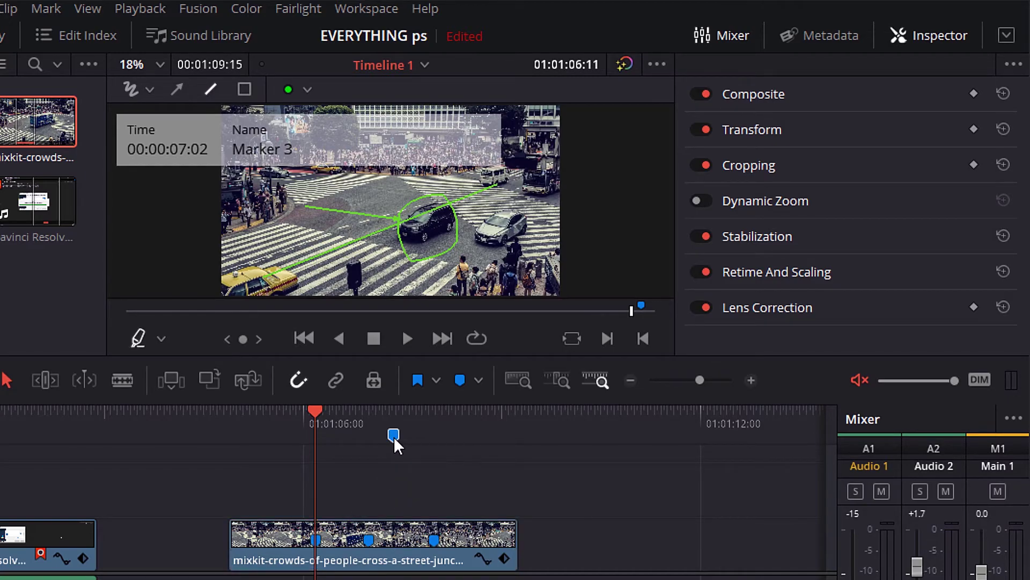
key("Delete")
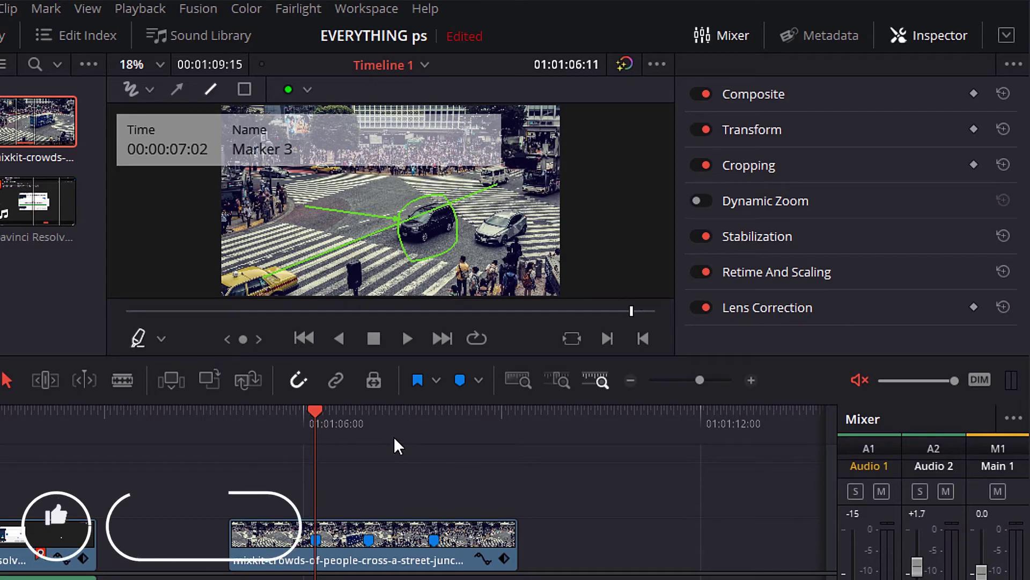
left_click(366, 538)
key("Delete")
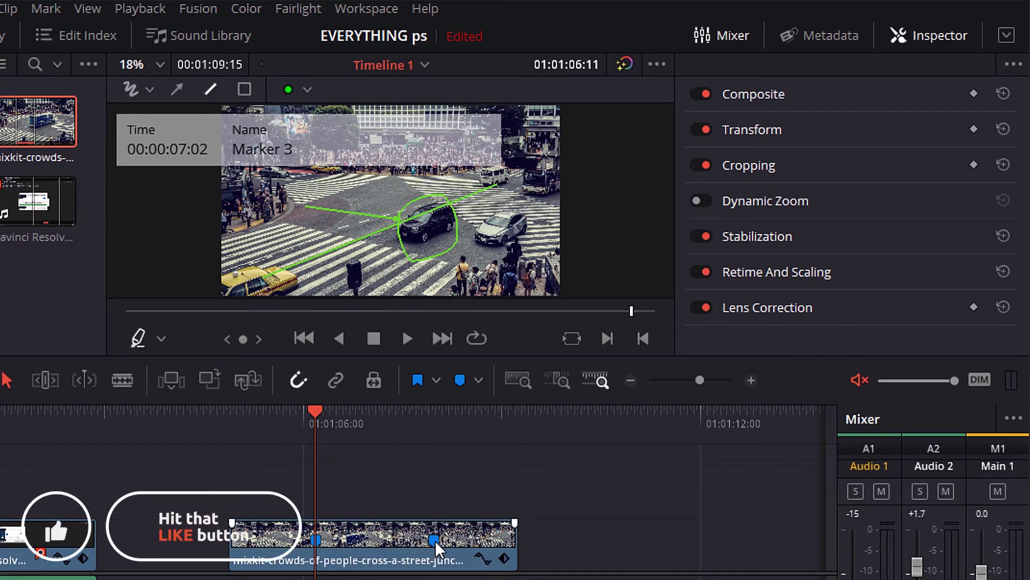
left_click(436, 540)
key("Delete")
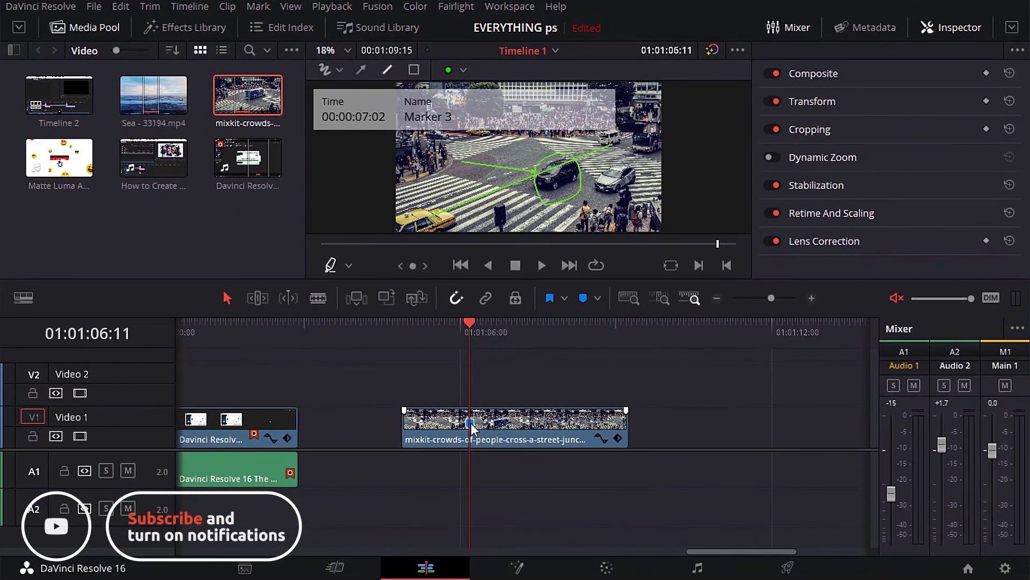
left_click(471, 424)
key("Delete")
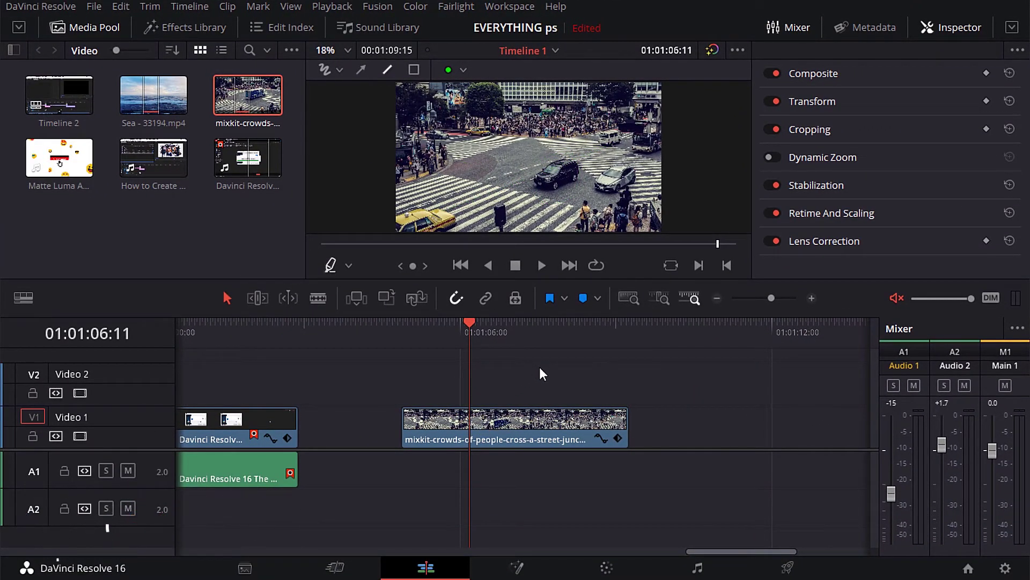
left_click(715, 303)
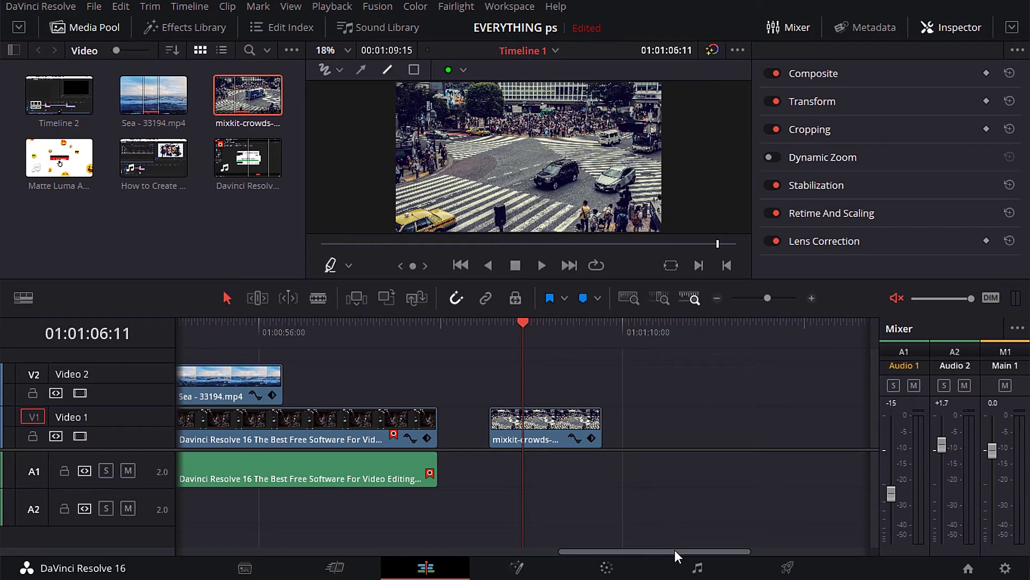
left_click_drag(675, 550, 605, 532)
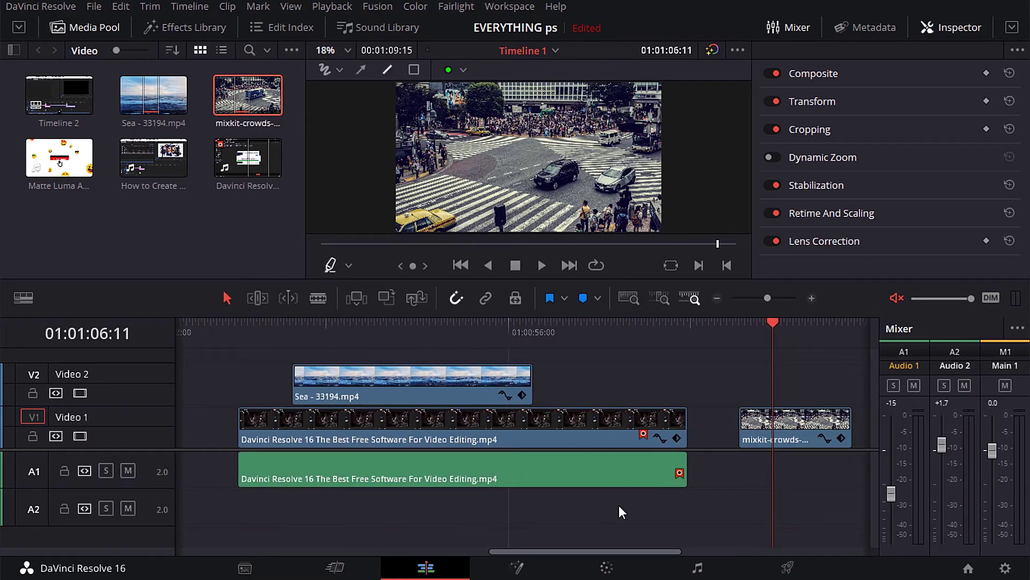